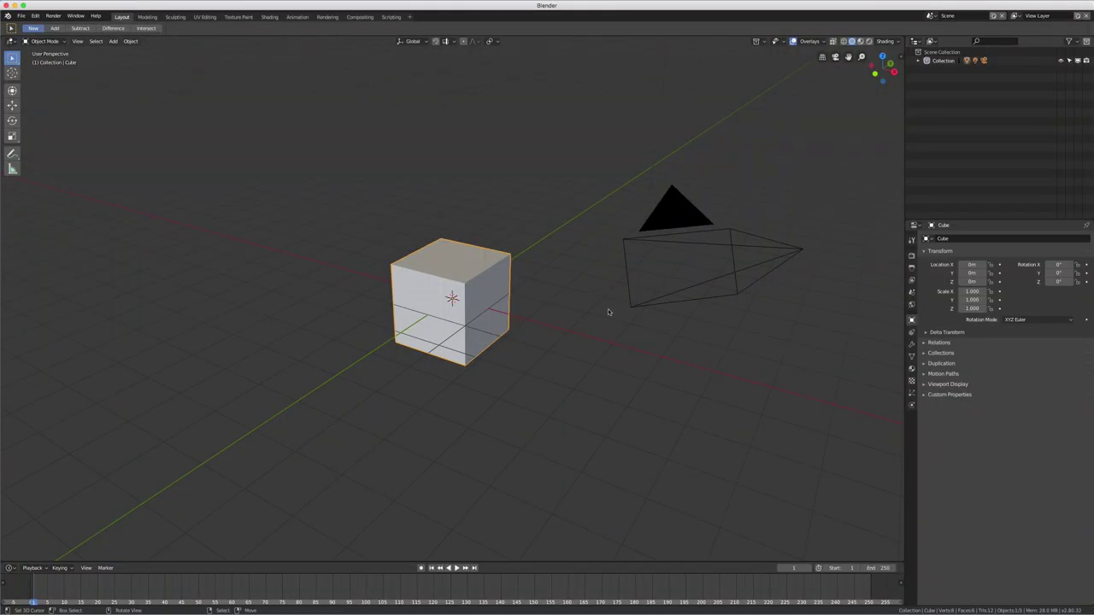
Look down on the scene and select the cube, then the light above it
middle_drag(447, 405, 437, 398)
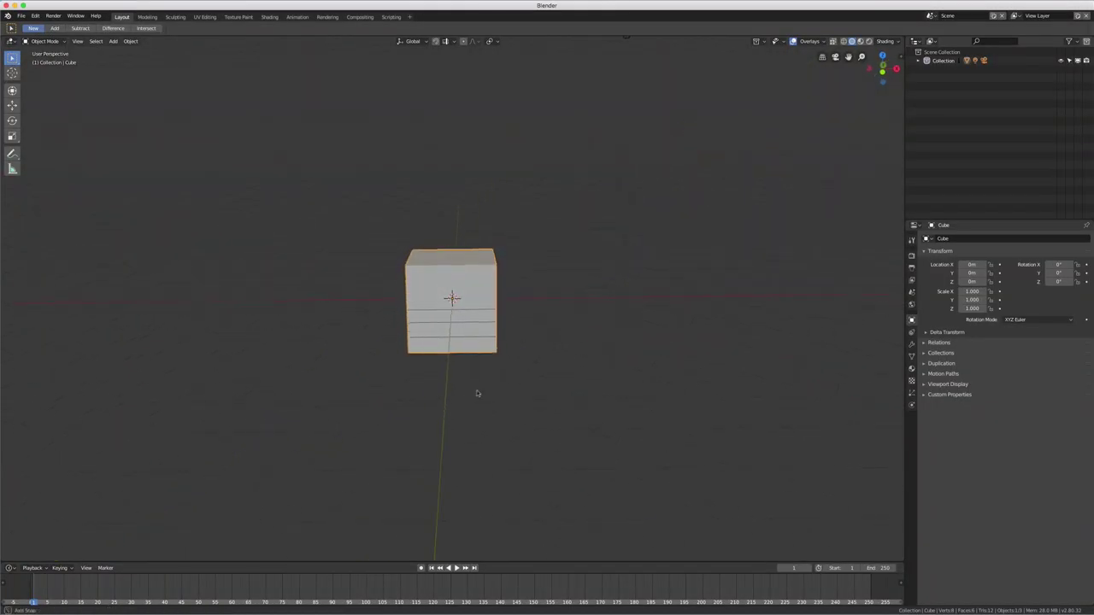
scroll(434, 399, up, 2)
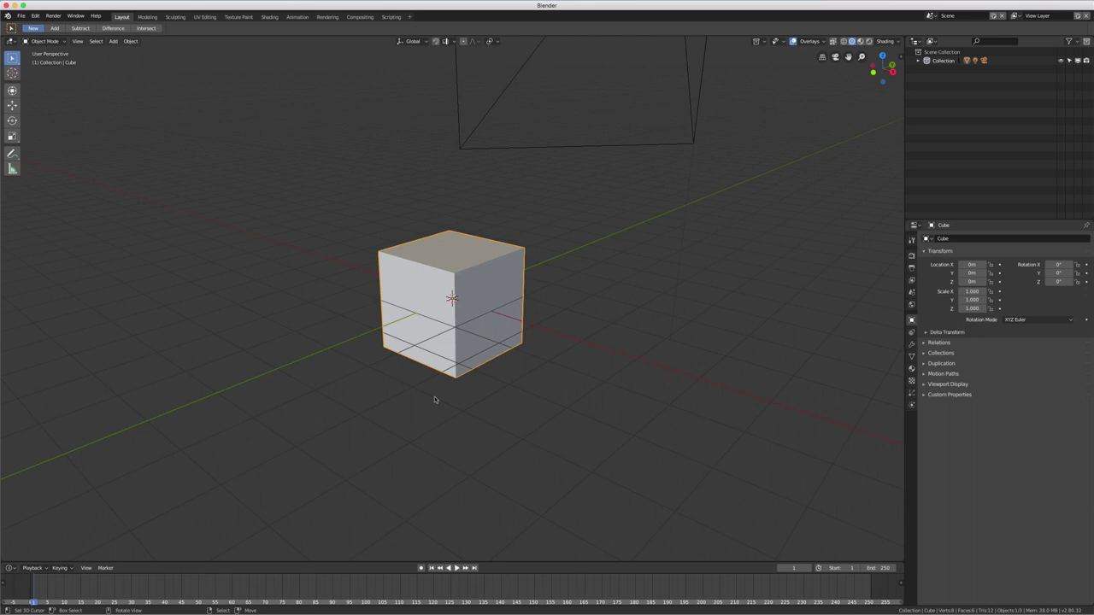
scroll(435, 399, up, 1)
scroll(434, 399, down, 2)
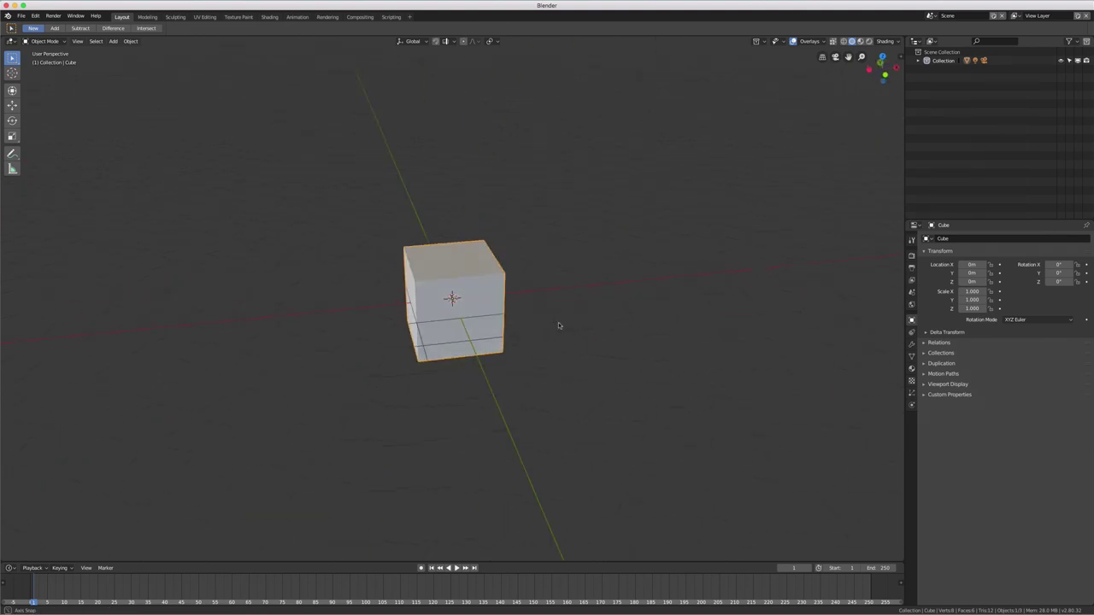
mouse_move(558, 322)
middle_down()
mouse_move(484, 325)
mouse_move(581, 305)
mouse_move(553, 307)
middle_up()
scroll(483, 325, down, 4)
scroll(553, 307, up, 1)
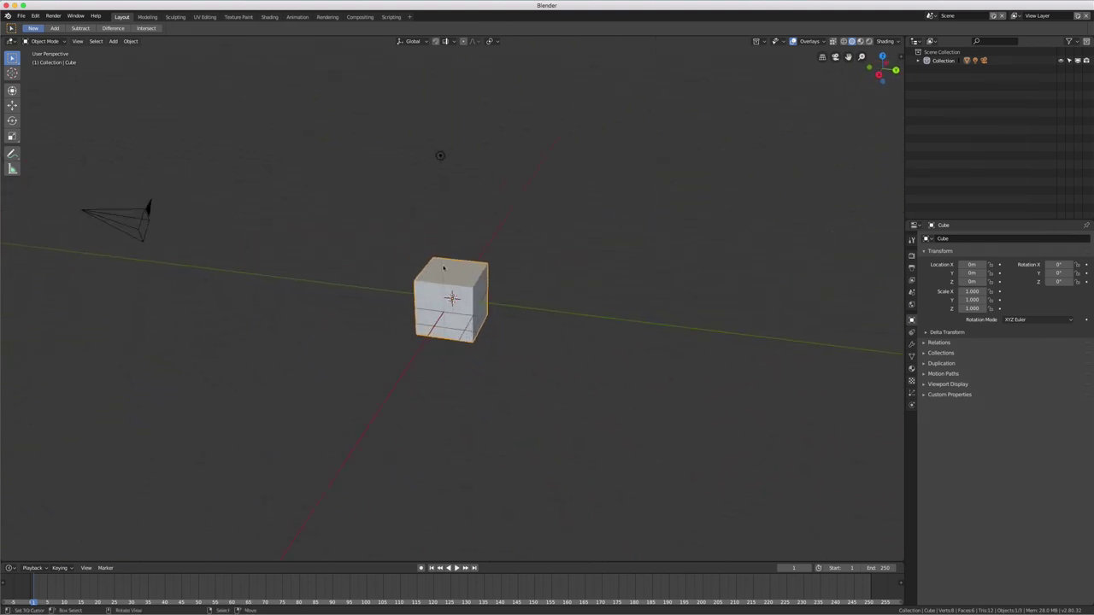
click(441, 158)
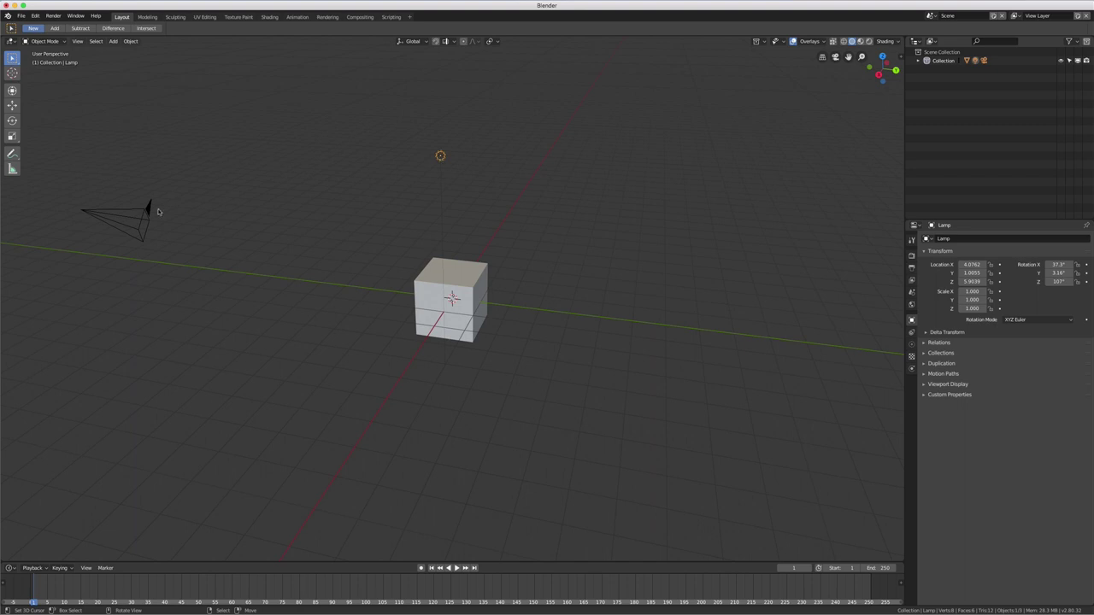
click(147, 213)
click(450, 308)
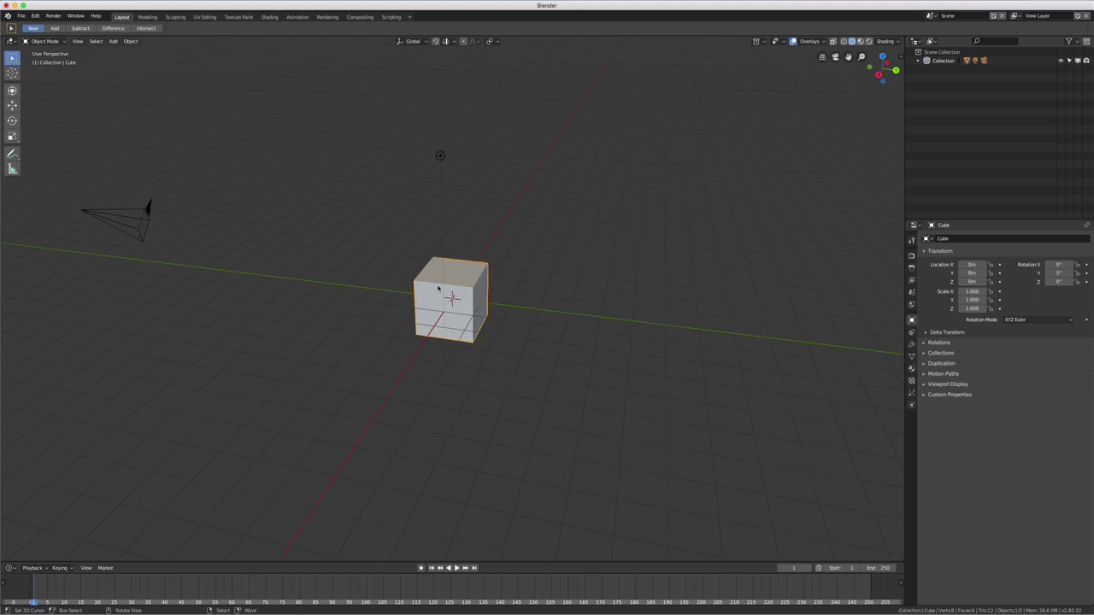
click(441, 159)
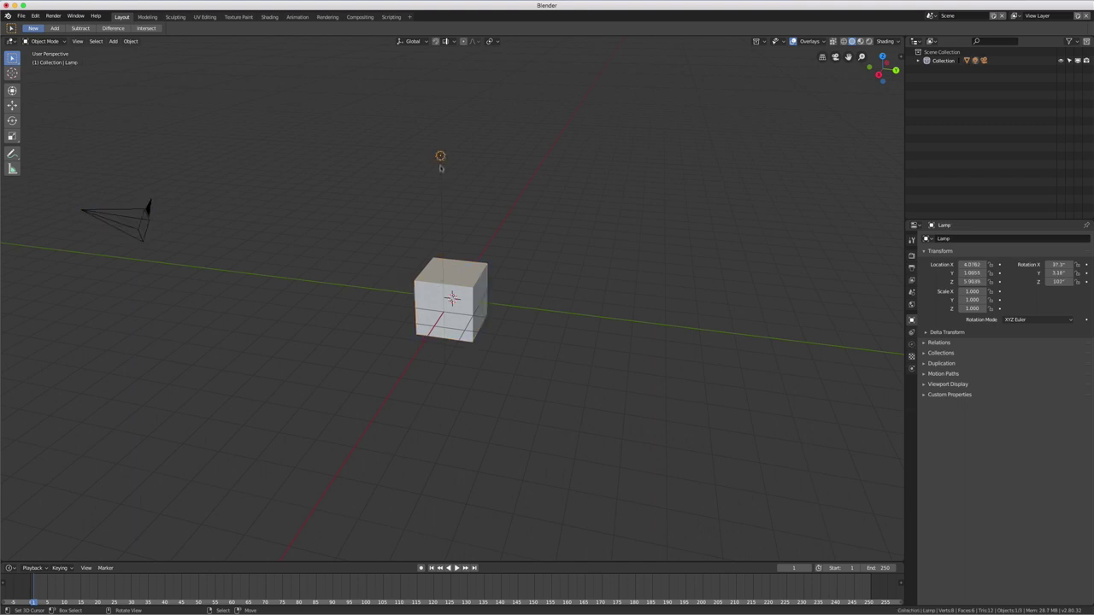
From a new angle, bring up the Add menu listing mesh primitives from Plane to Monkey
mouse_move(401, 229)
middle_down()
mouse_move(460, 227)
mouse_move(453, 235)
middle_up()
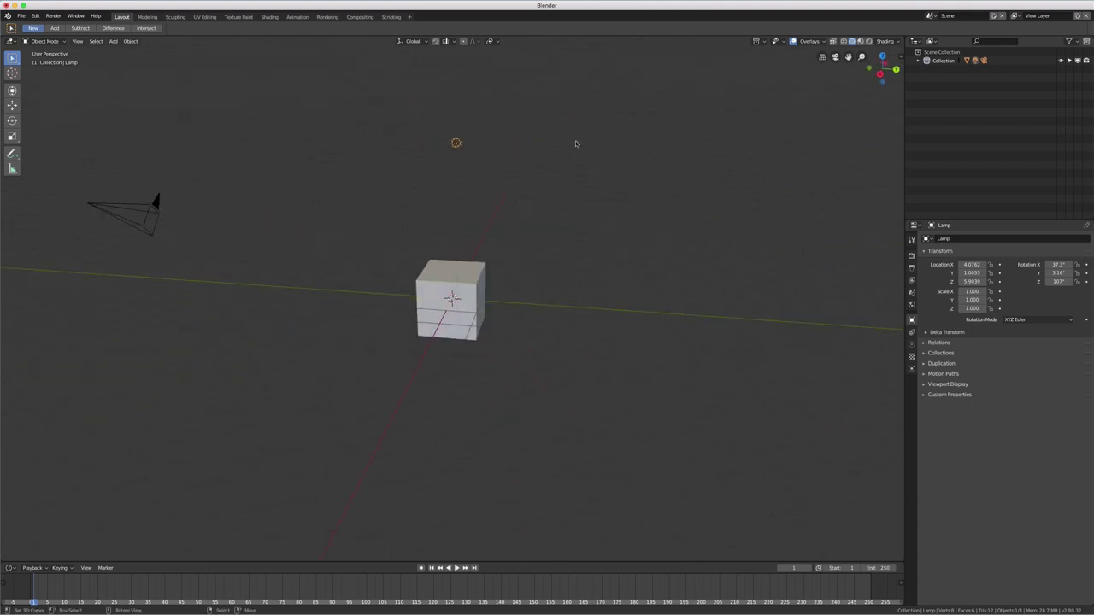
mouse_move(521, 266)
middle_down()
mouse_move(496, 268)
mouse_move(444, 305)
middle_up()
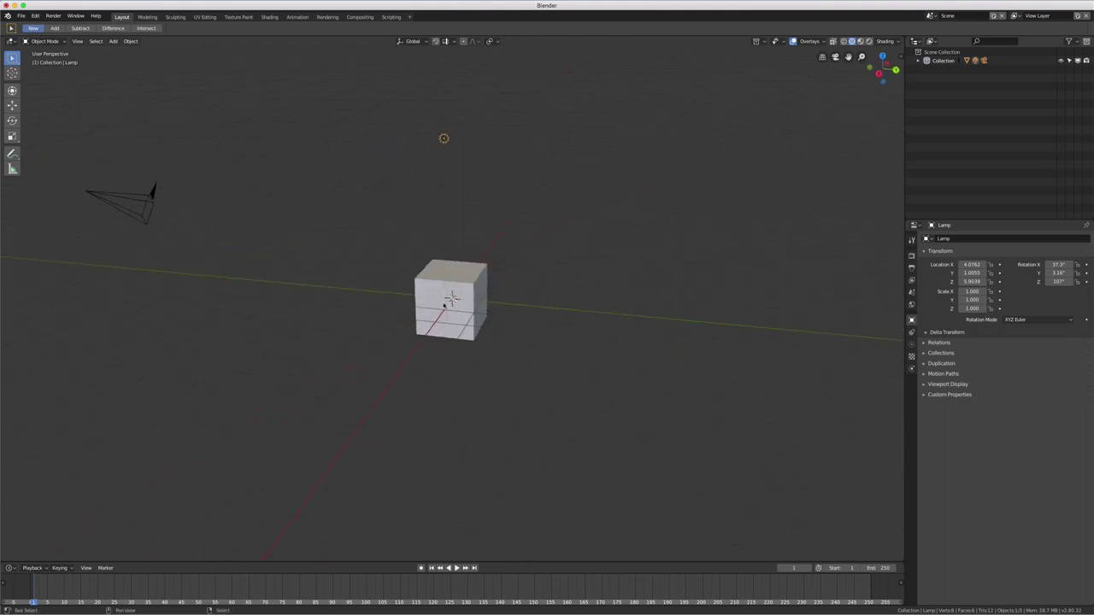
key(shift+a)
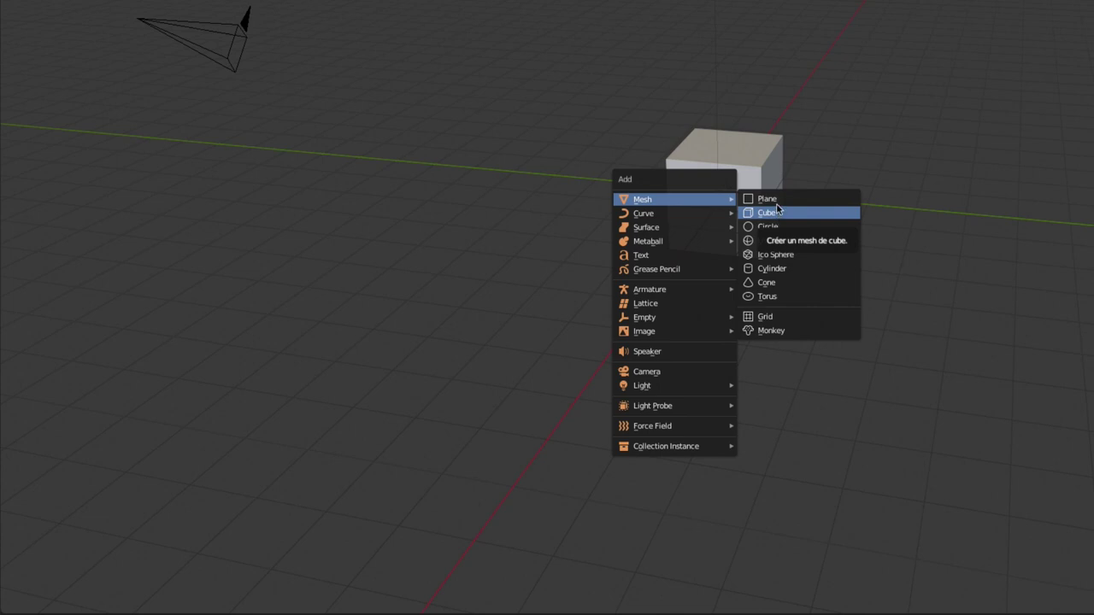
Add a plane, then delete both the default cube and that plane
click(777, 201)
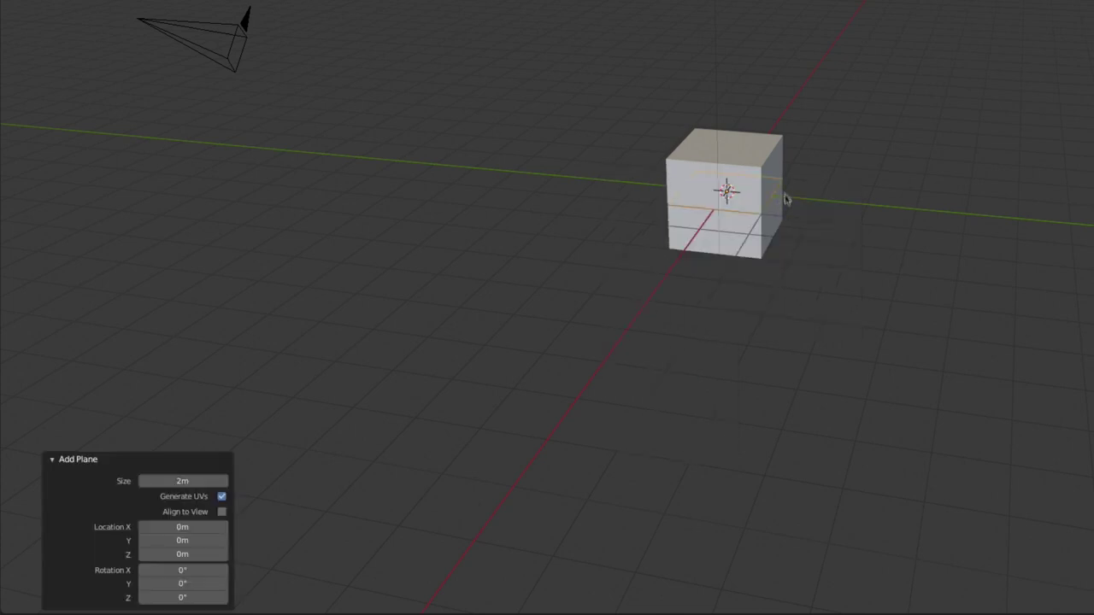
click(766, 163)
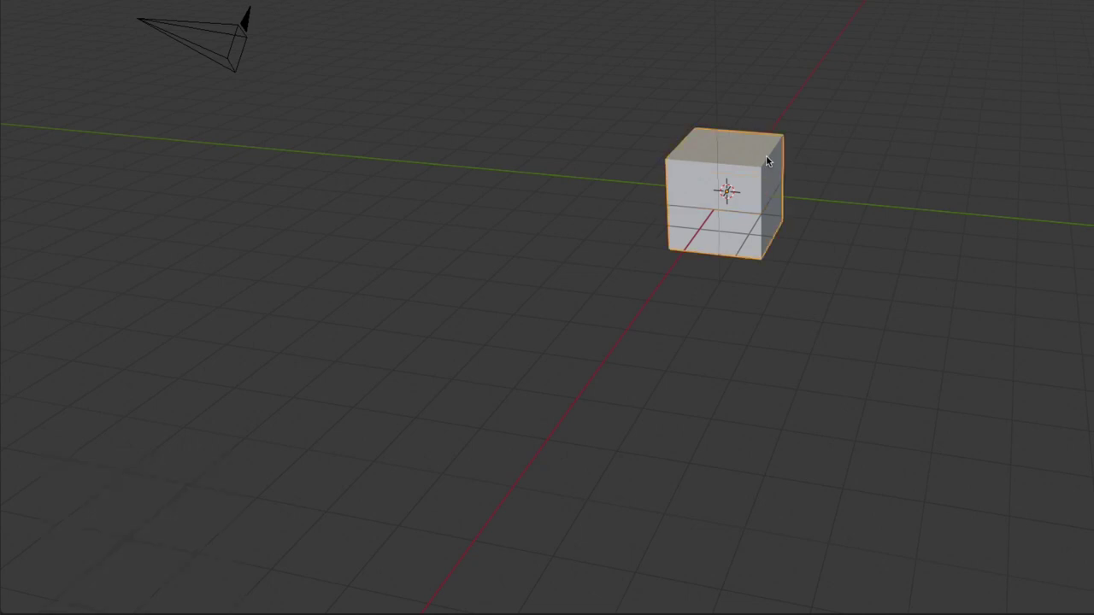
key(x)
click(768, 161)
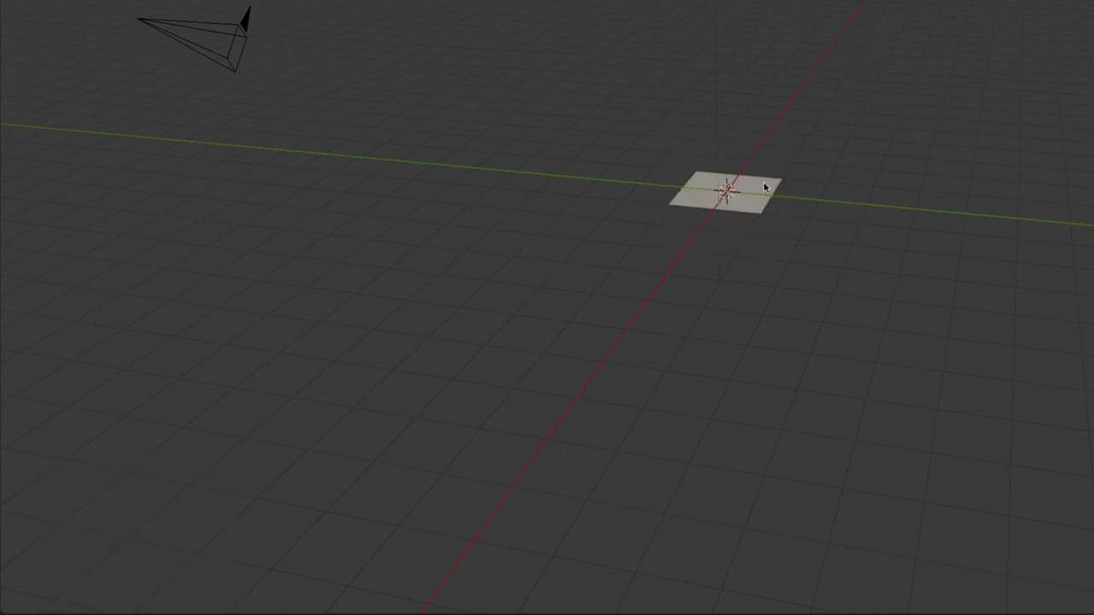
click(763, 189)
key(x)
click(765, 188)
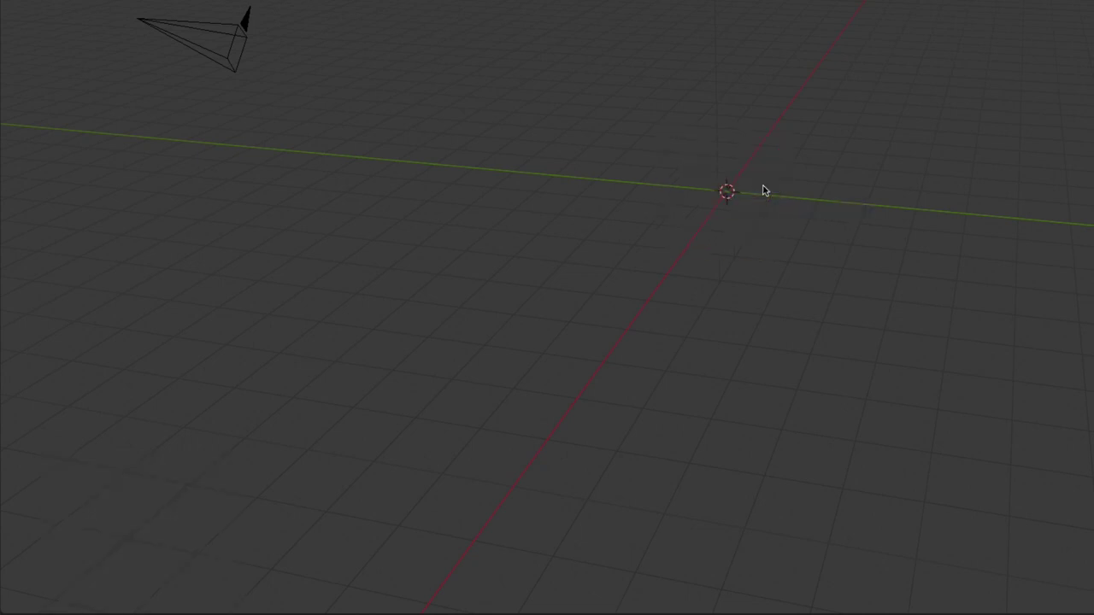
Add a new plane at the origin and enlarge its Size to about 2.3 m
scroll(765, 189, up, 3)
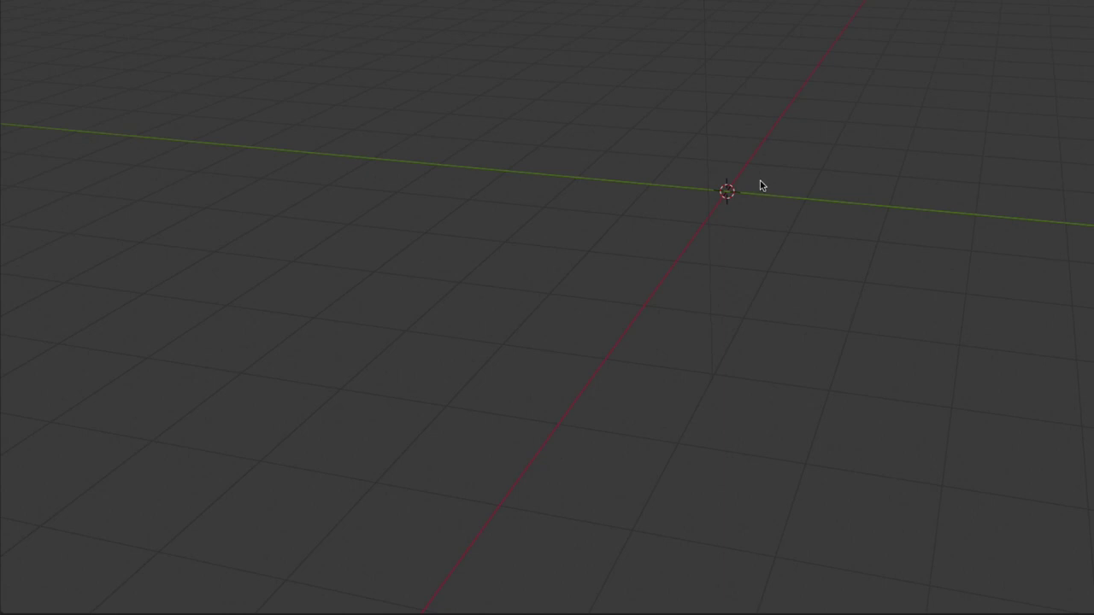
key(shift+a)
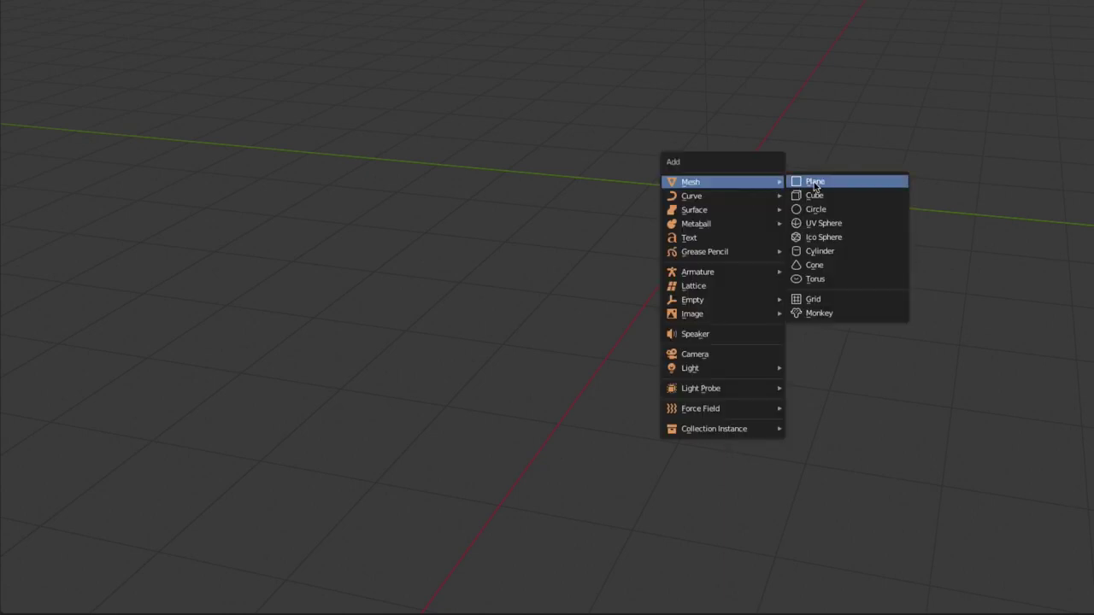
click(813, 182)
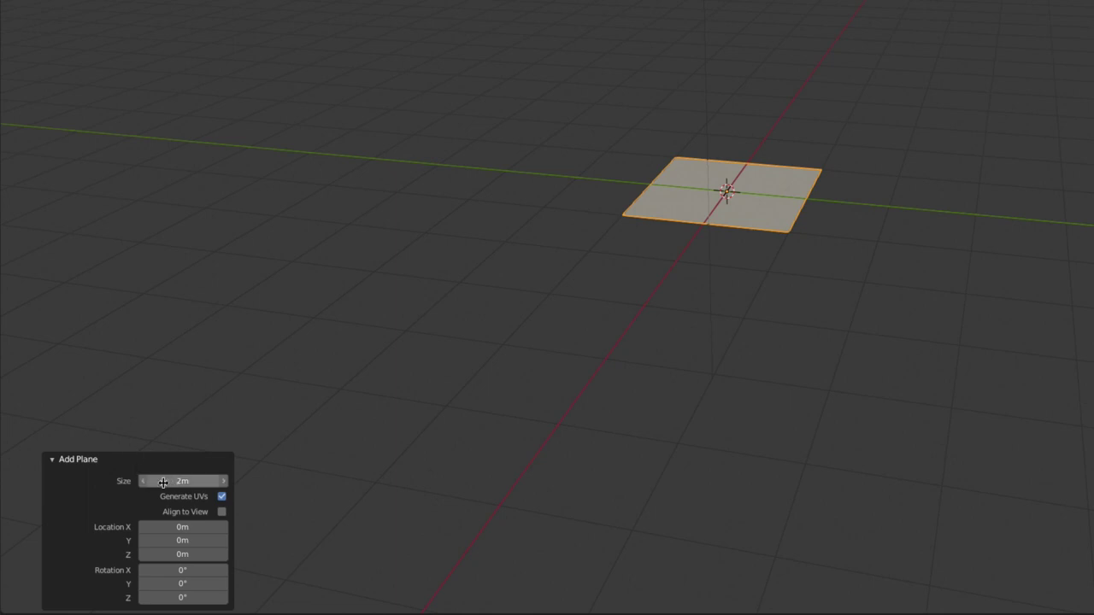
drag(182, 482, 199, 482)
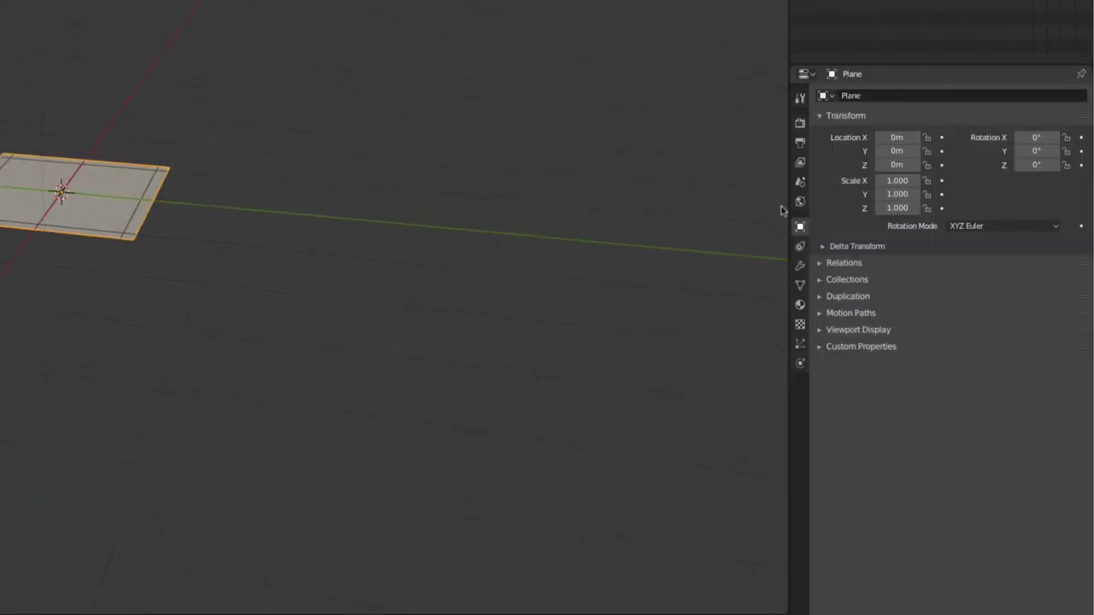
Show the Scene properties and expand the Units panel
click(800, 183)
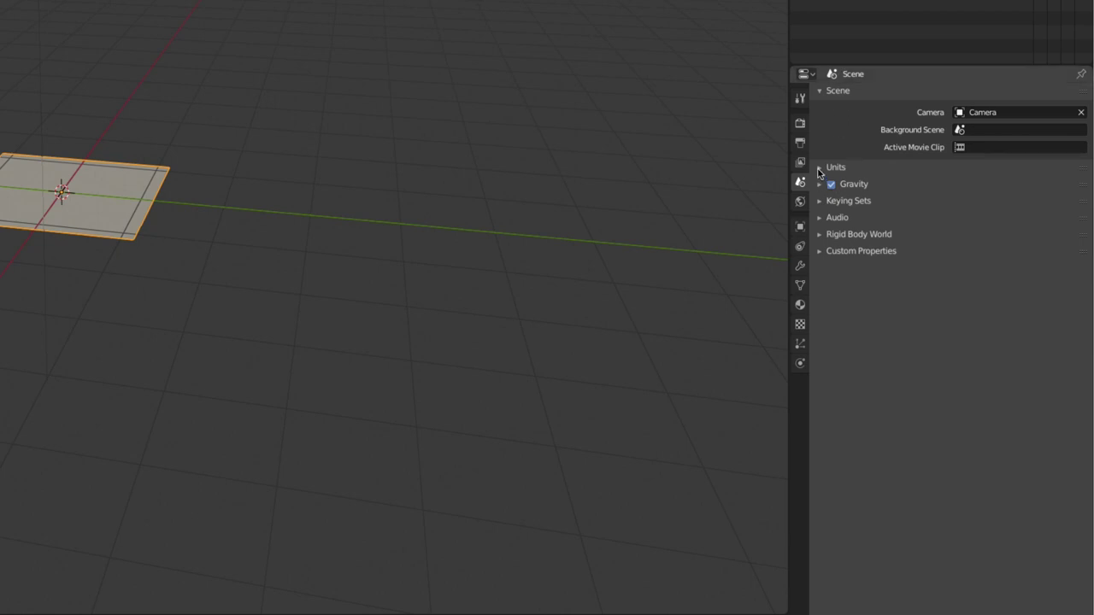
click(818, 168)
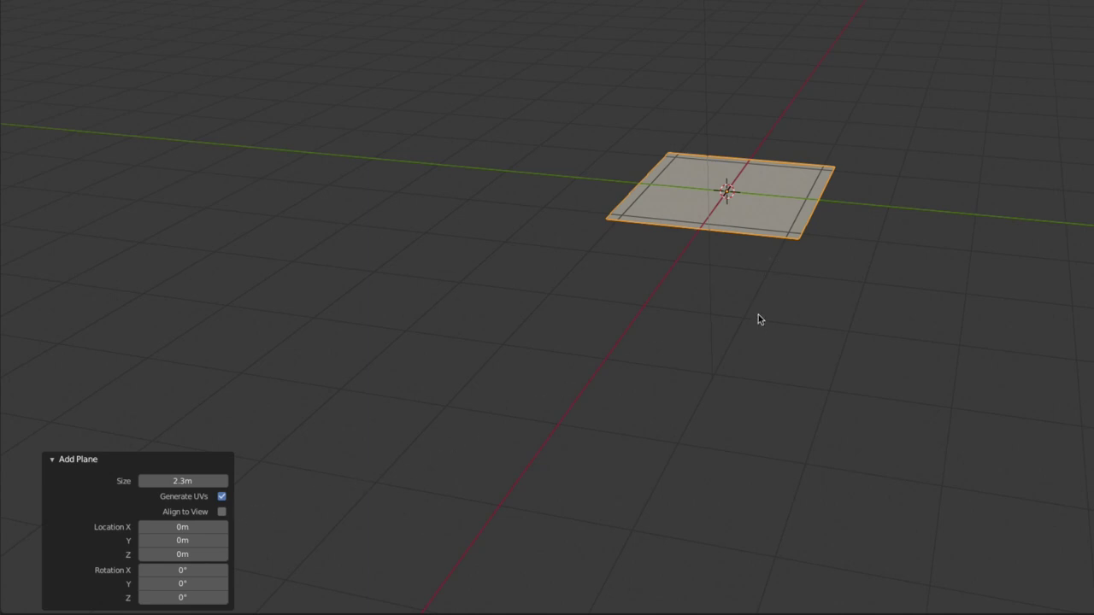
In front view, align the plane to view so it stands upright at X 0.15 m
key(KP_1)
click(221, 512)
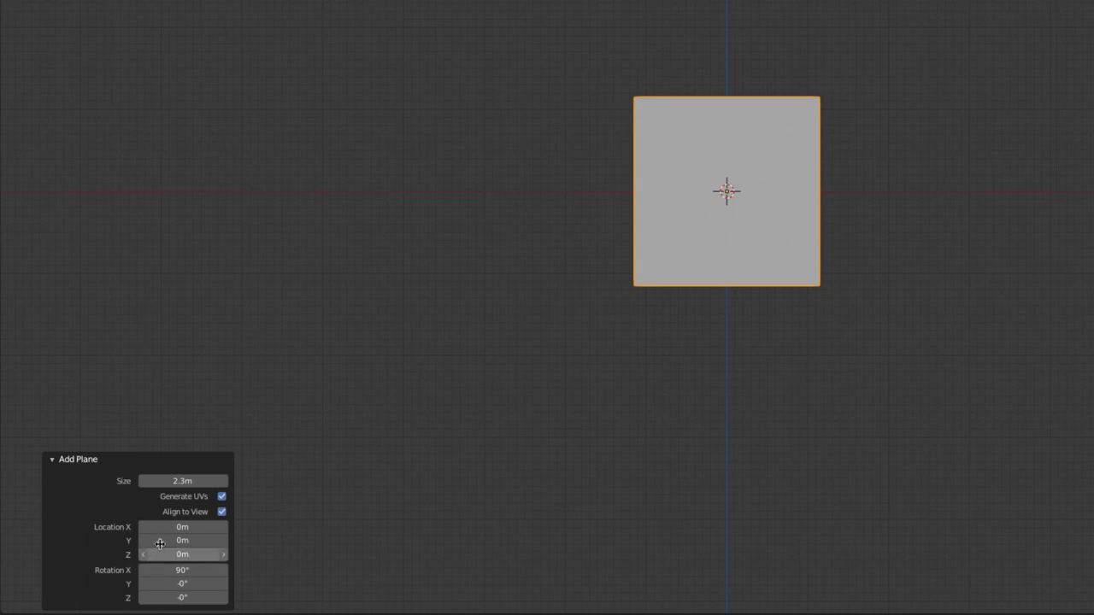
drag(171, 526, 192, 530)
drag(187, 529, 178, 529)
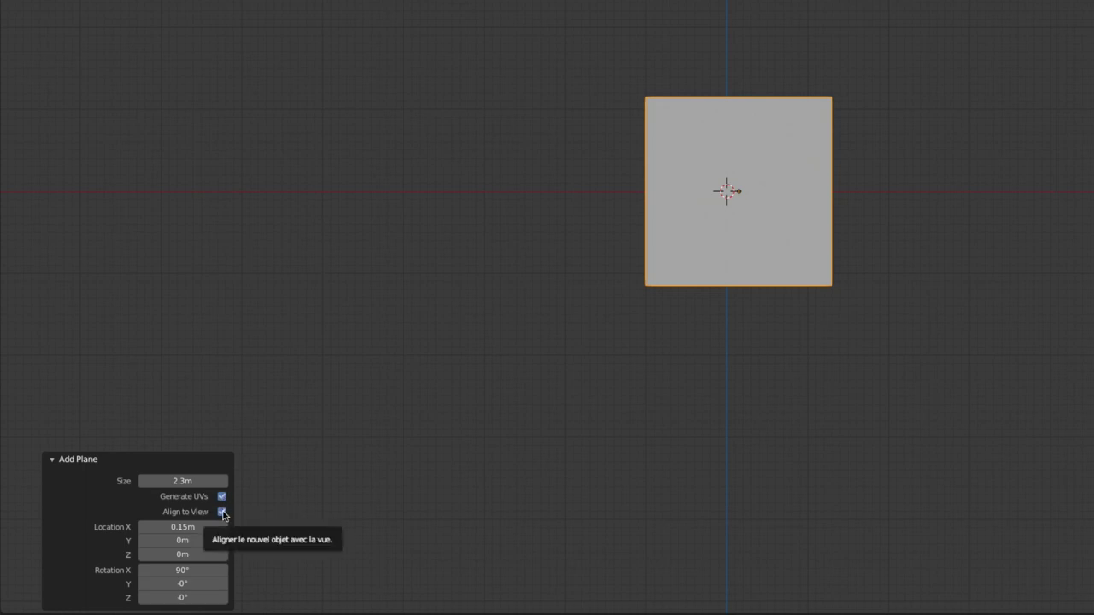
mouse_move(647, 508)
middle_down()
mouse_move(676, 427)
mouse_move(628, 545)
mouse_move(706, 557)
middle_up()
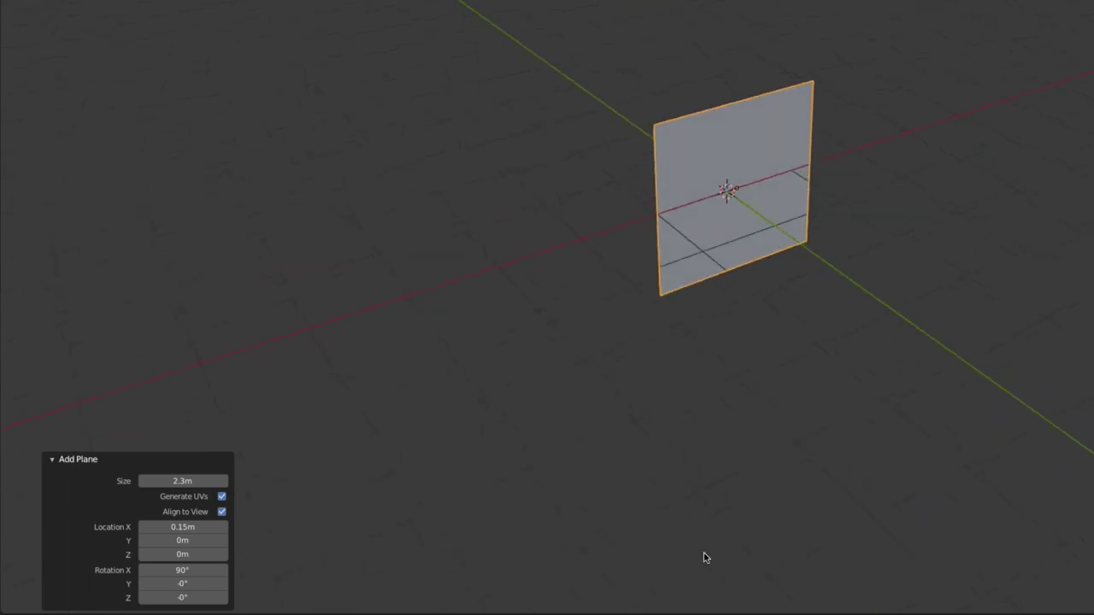
Delete the upright plane
key(x)
click(722, 157)
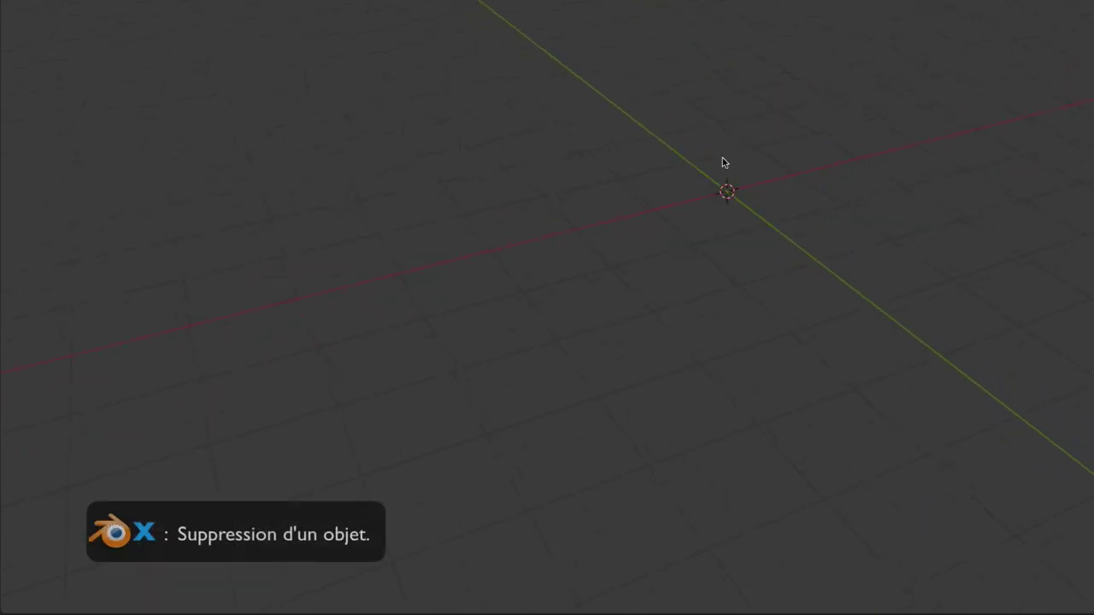
mouse_move(889, 232)
middle_down()
mouse_move(857, 234)
mouse_move(879, 237)
middle_up()
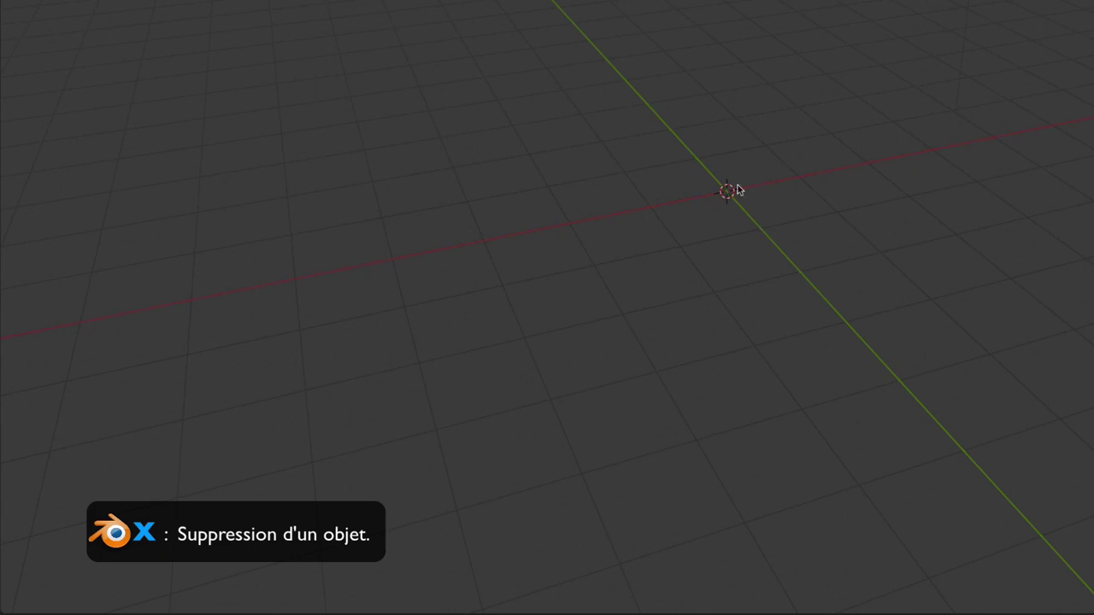
Add a cube at the origin and enlarge its Size to 2.32 m
key(shift+a)
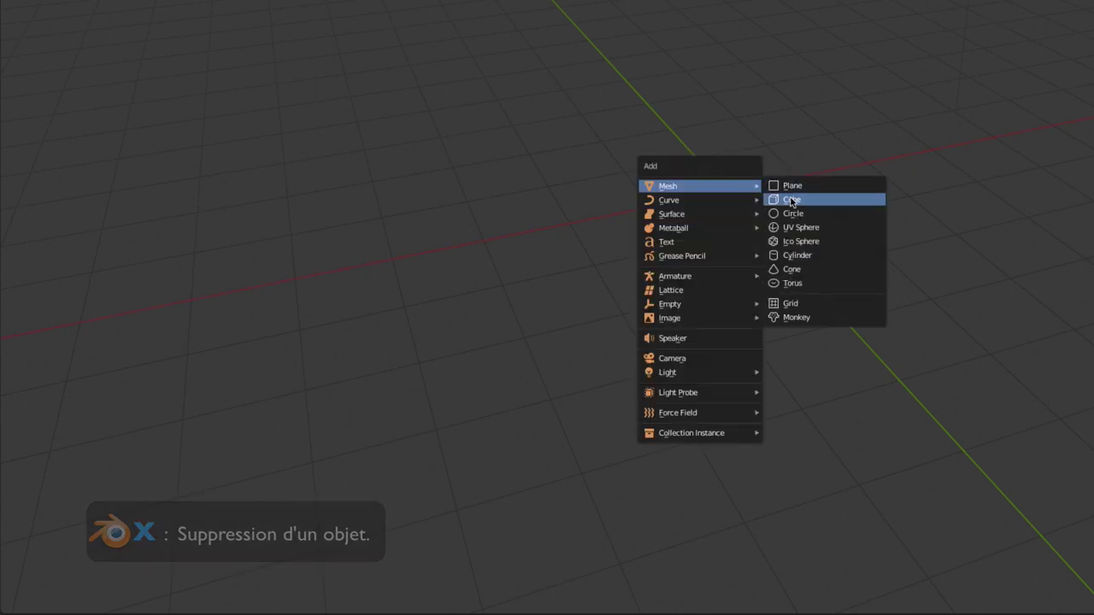
click(790, 202)
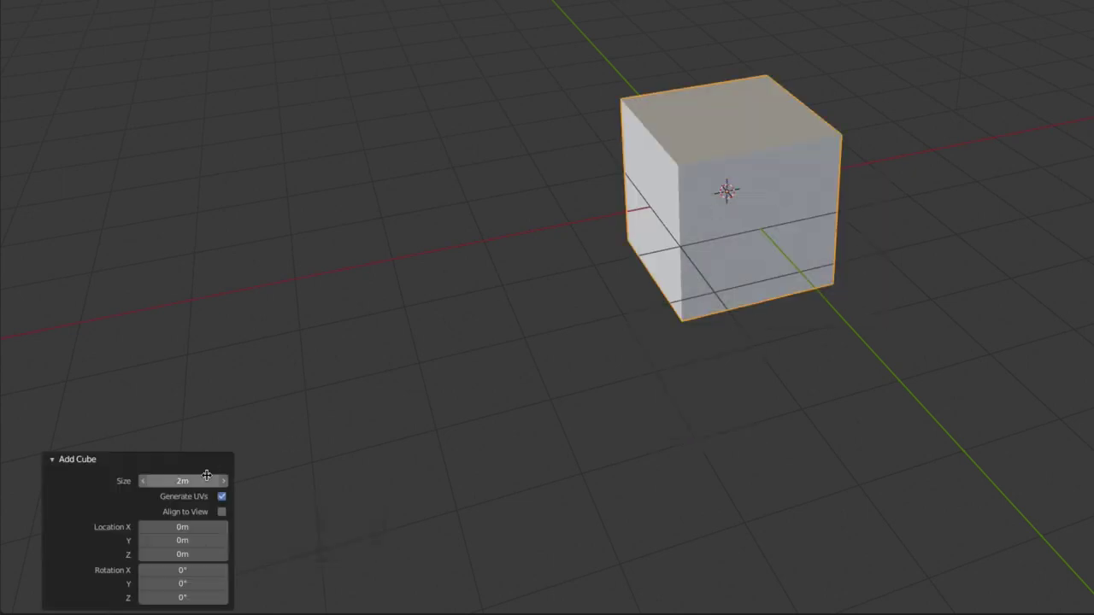
mouse_move(198, 485)
mouse_down()
mouse_move(171, 481)
mouse_move(203, 480)
mouse_up()
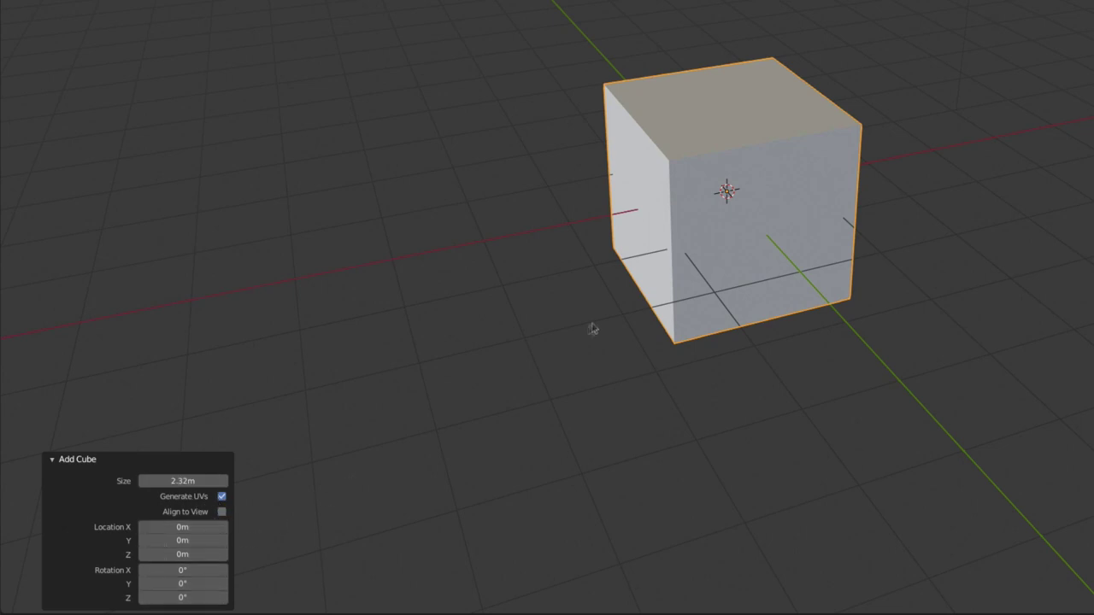
Delete the 2.32 m cube and add a 32-vertex circle at the origin
key(x)
click(719, 254)
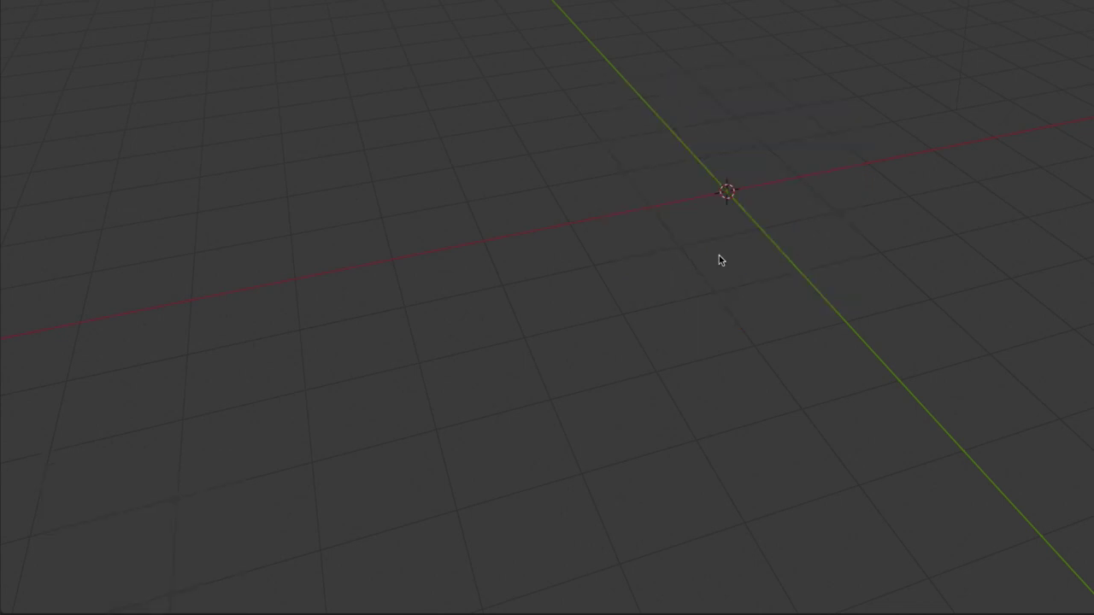
key(shift+a)
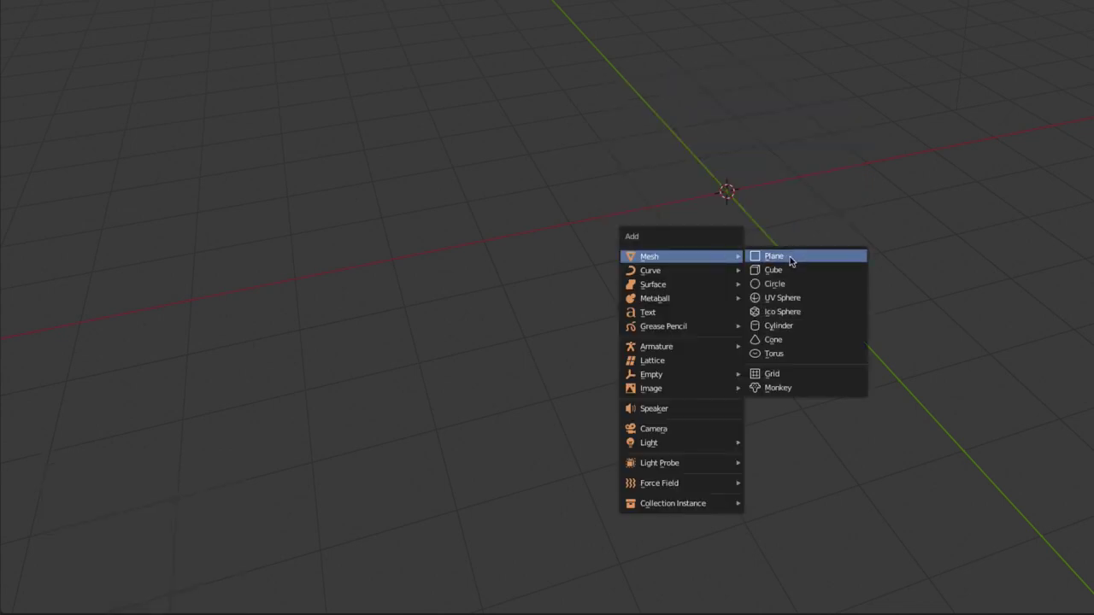
click(788, 283)
scroll(764, 220, up, 2)
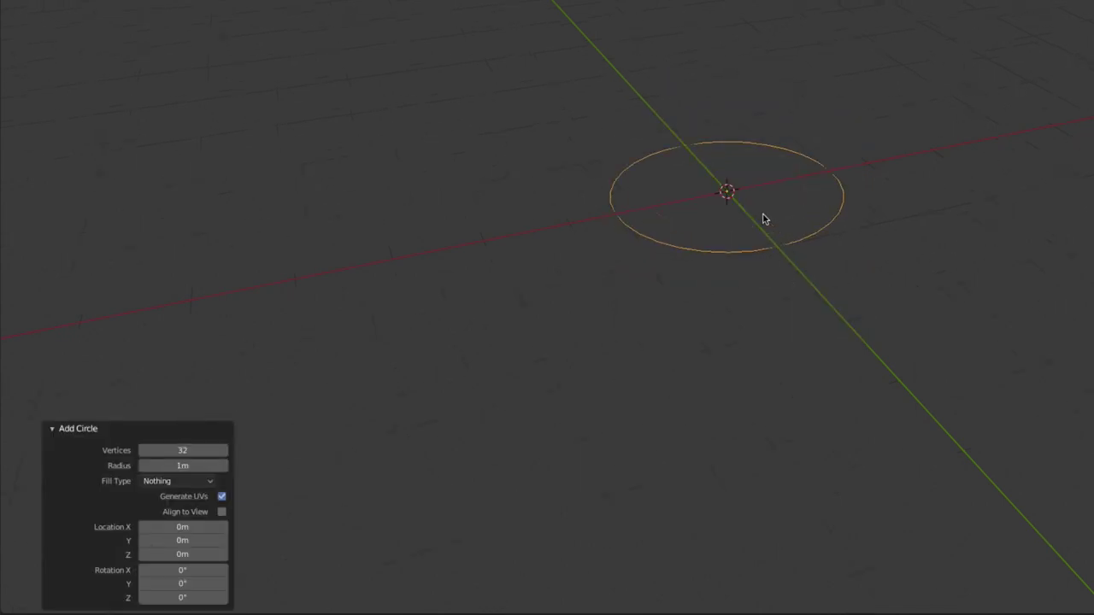
scroll(764, 220, up, 1)
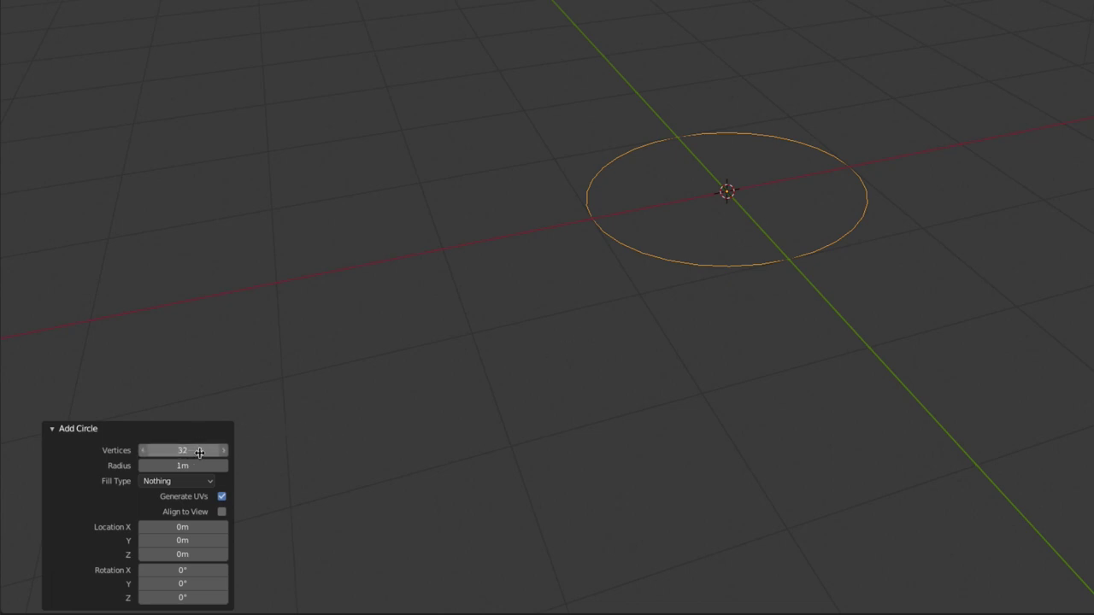
Scale the circle's vertices up in Edit Mode, then return to Object Mode
key(Tab)
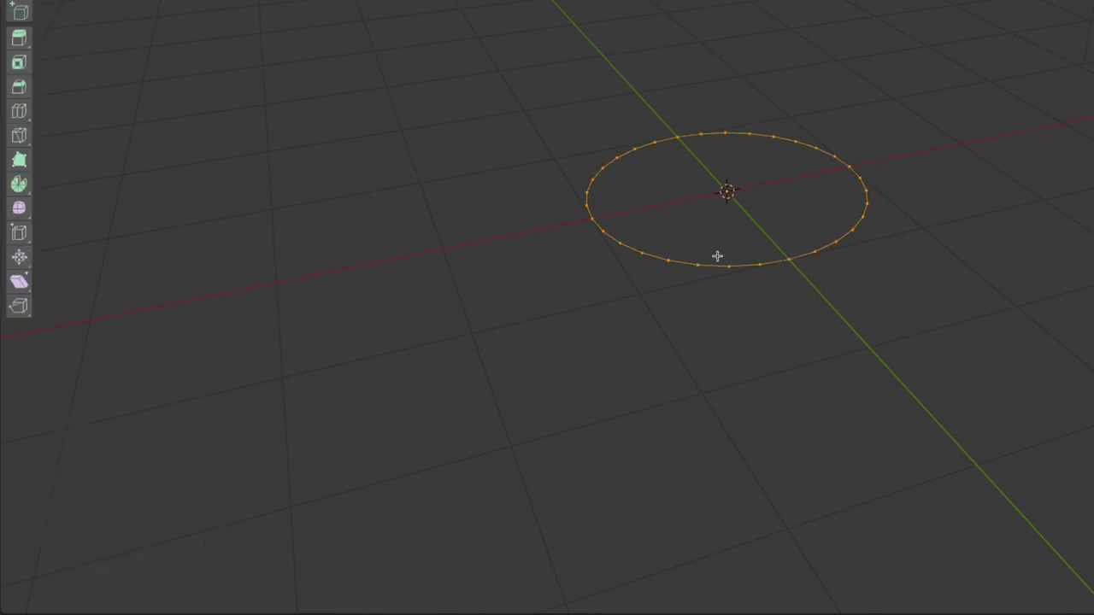
key(s)
click(930, 299)
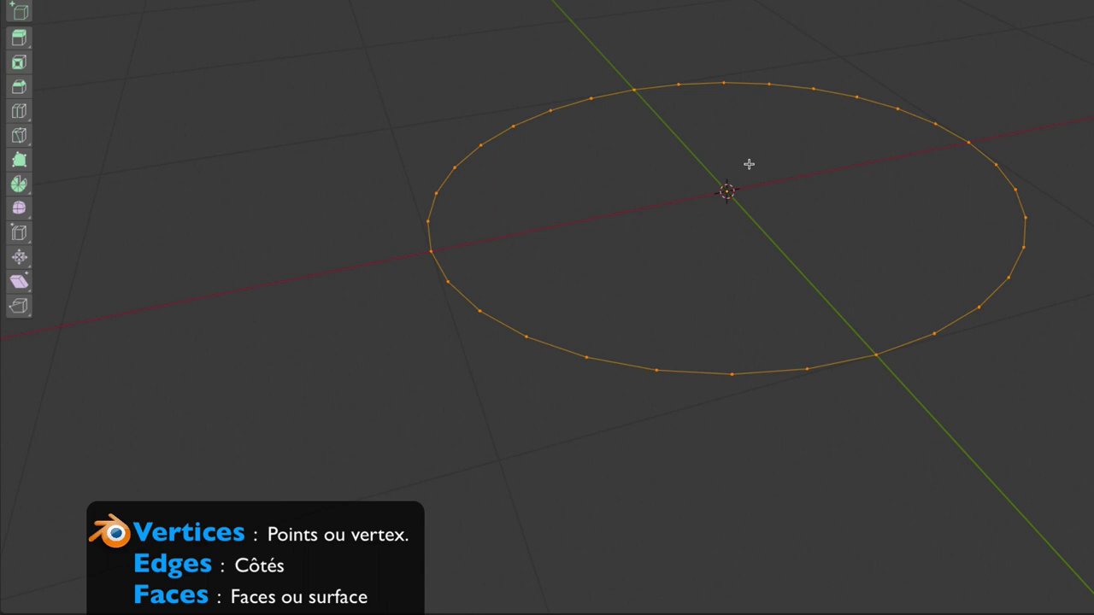
key(Tab)
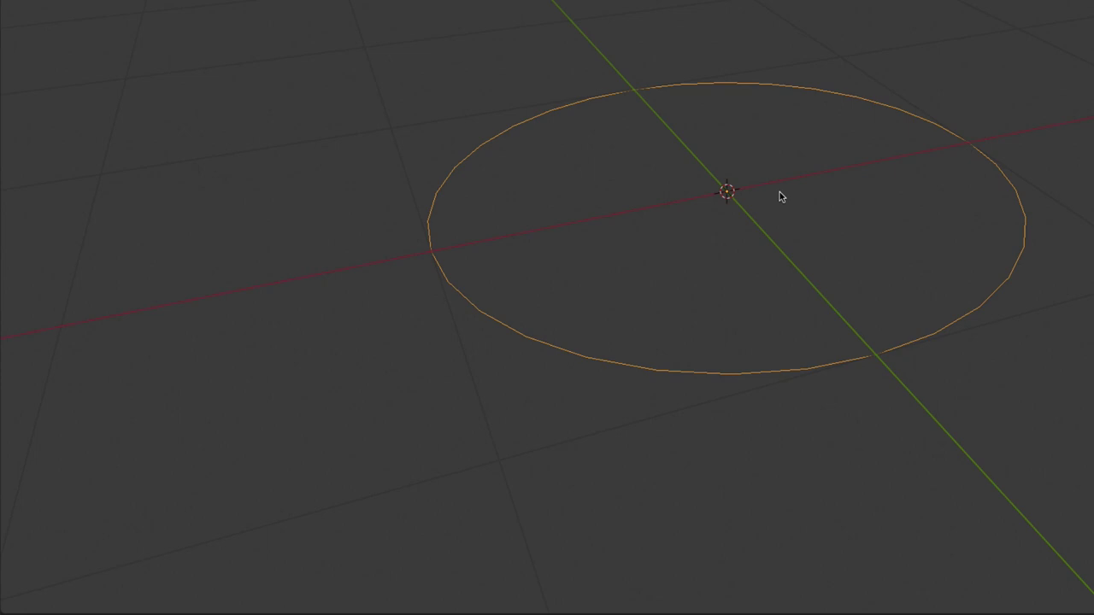
Delete the enlarged circle and add a new one with 3 vertices and 0.97 m radius
key(x)
click(779, 196)
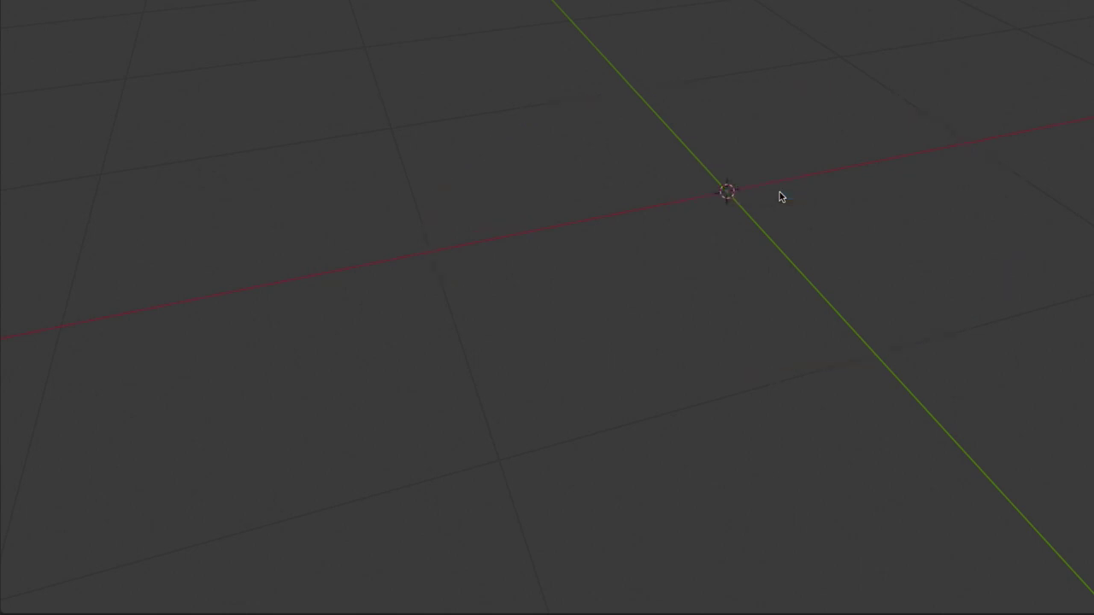
key(shift+a)
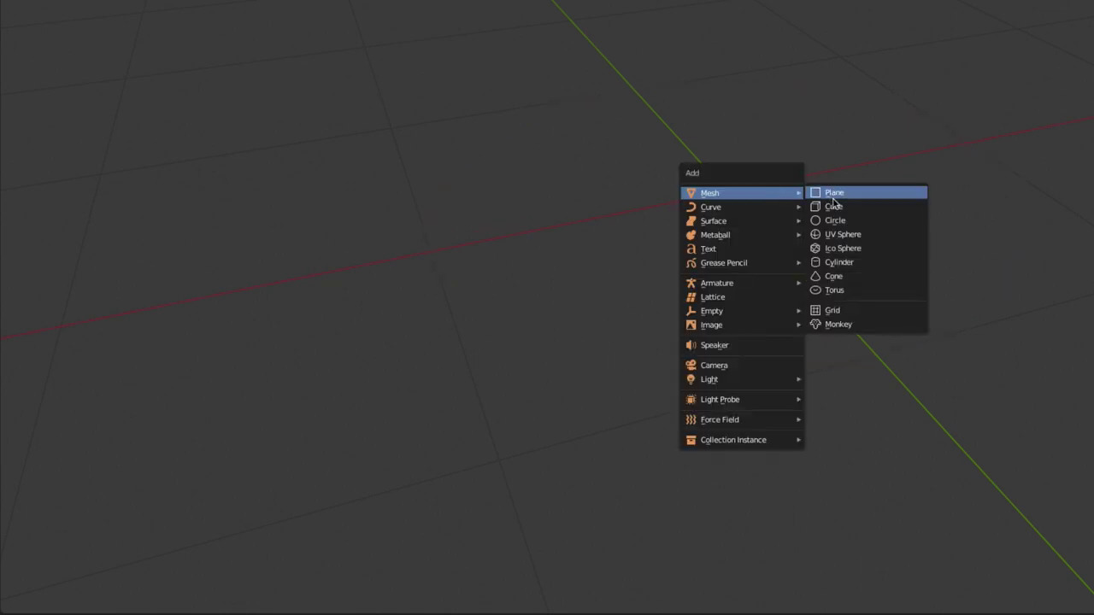
click(839, 222)
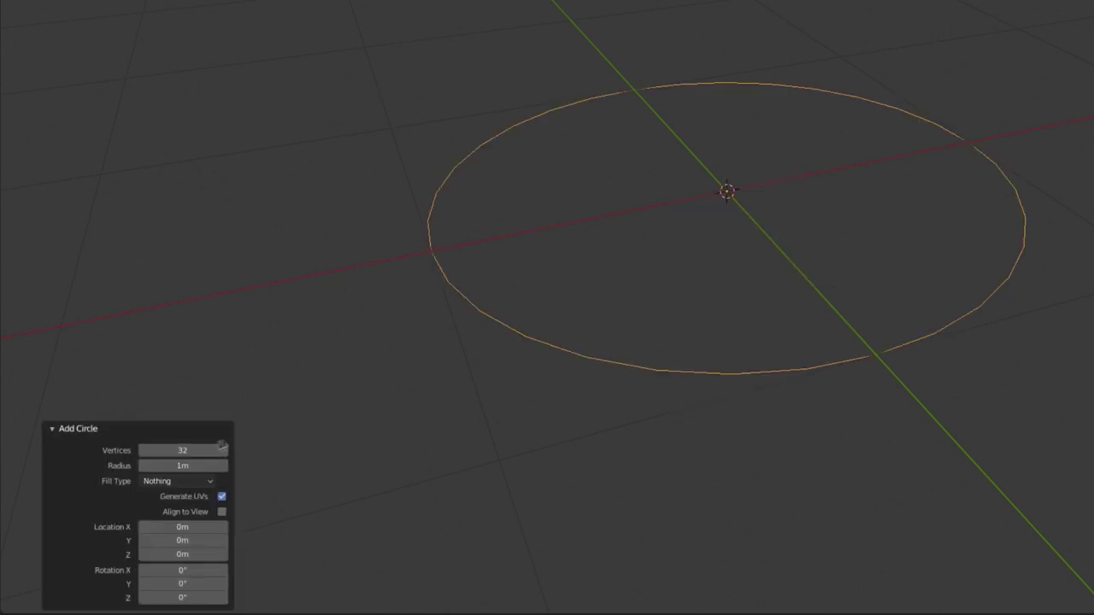
drag(198, 452, 163, 452)
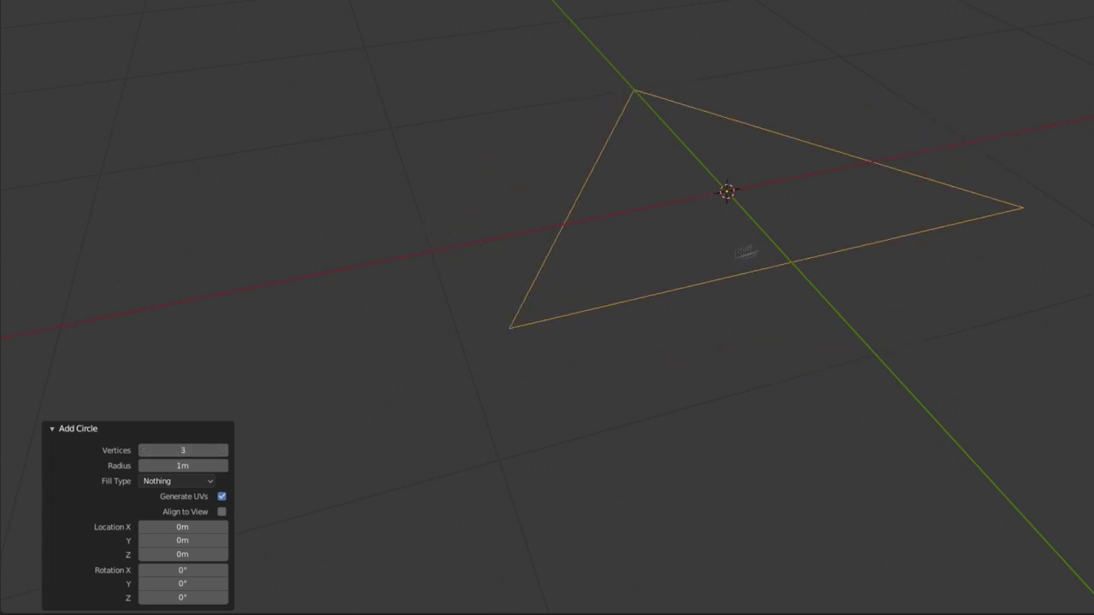
drag(182, 465, 179, 466)
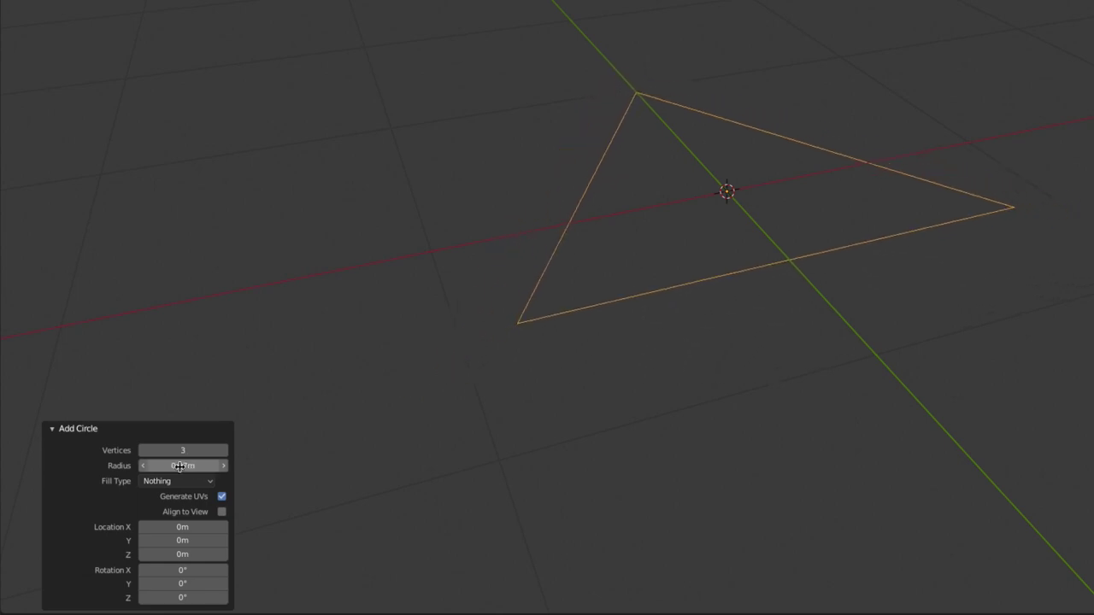
Fill the triangle as Ngon, then as a 13-vertex Triangle Fan, and inspect its edges
click(209, 484)
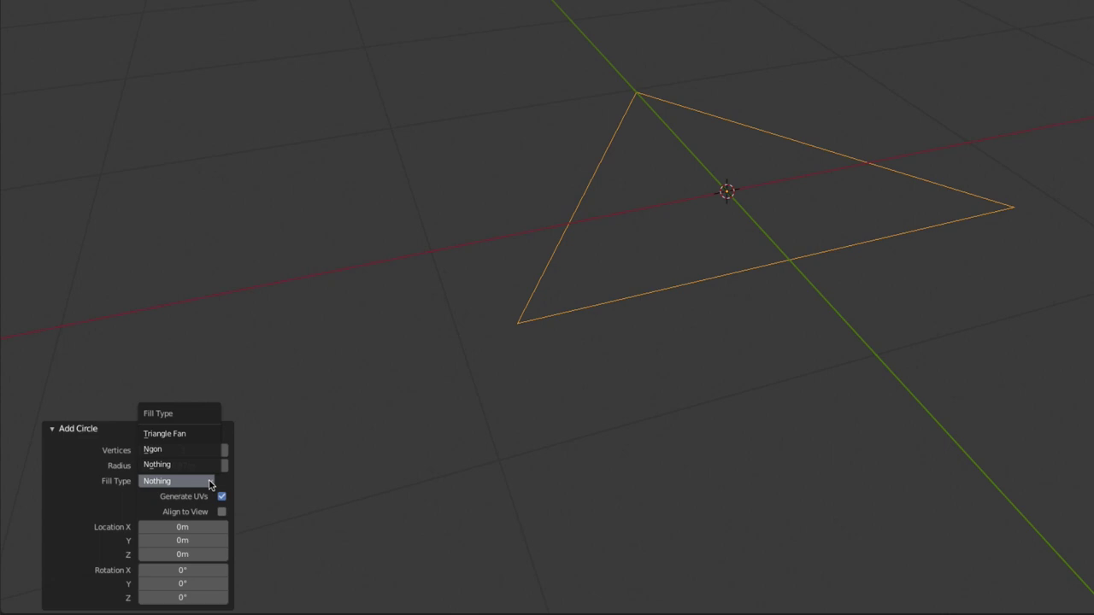
click(181, 450)
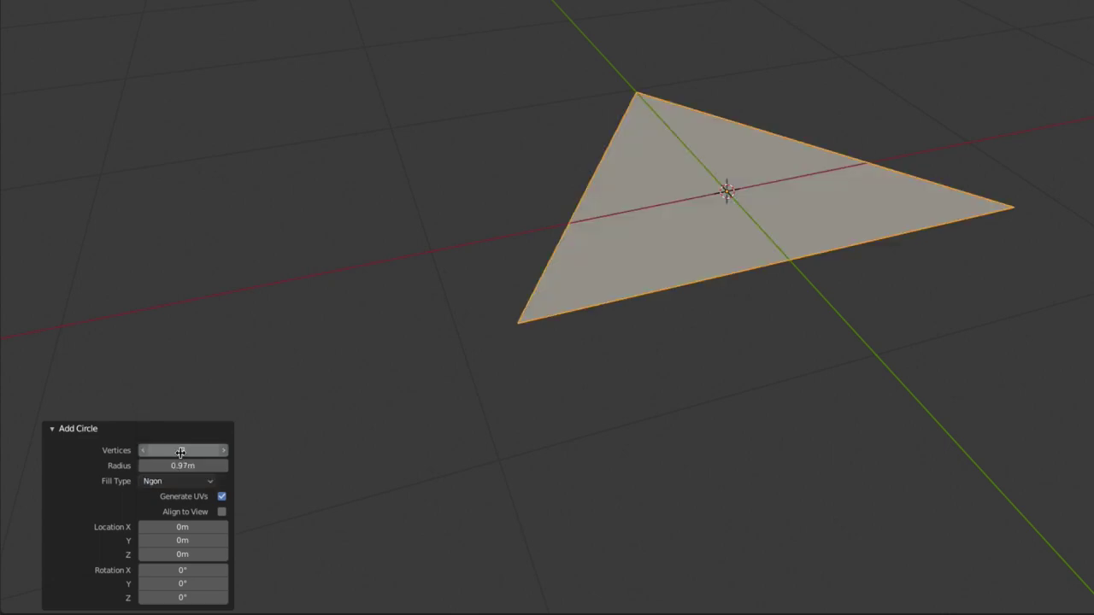
click(187, 480)
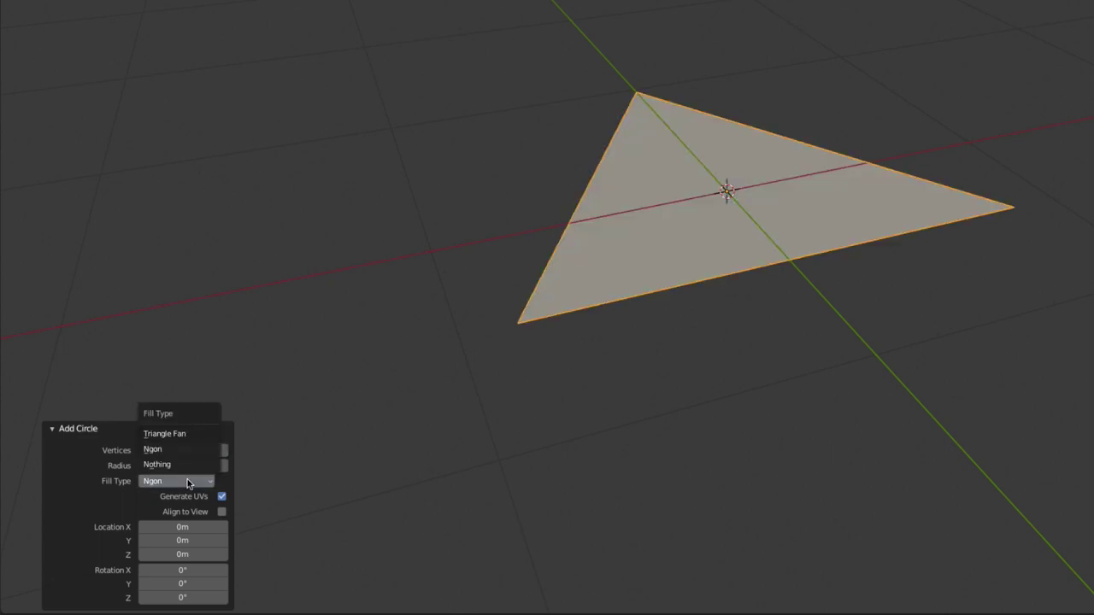
click(182, 434)
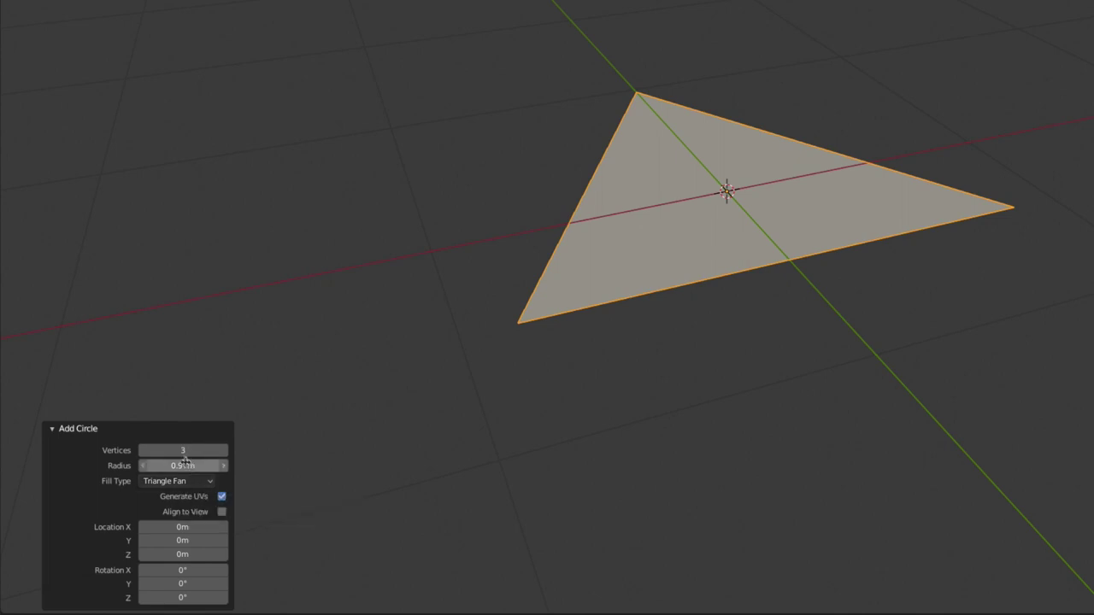
drag(190, 451, 248, 451)
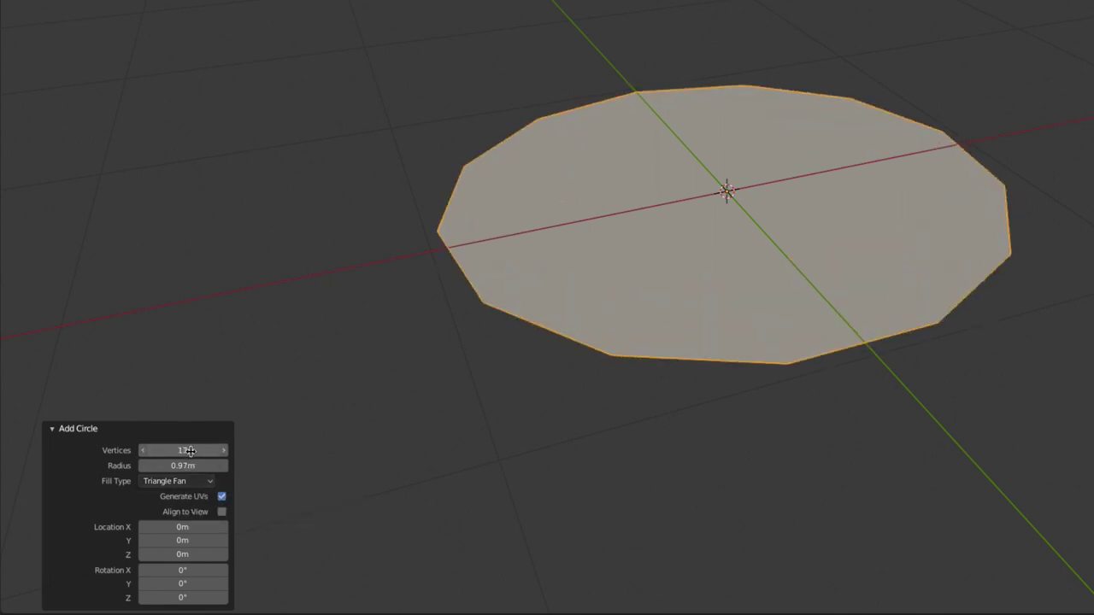
key(Tab)
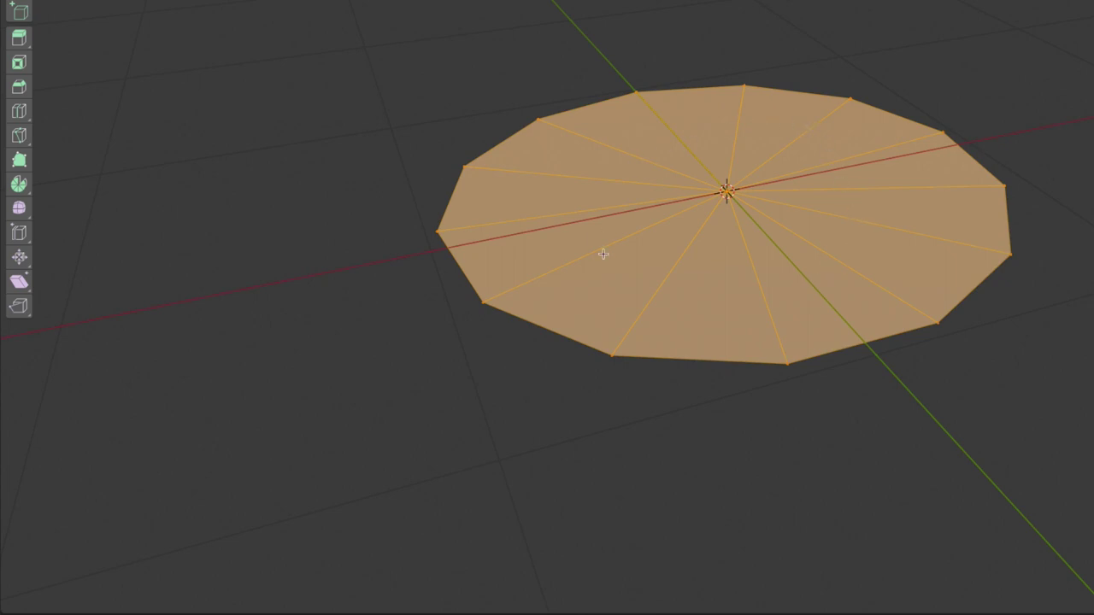
key(Tab)
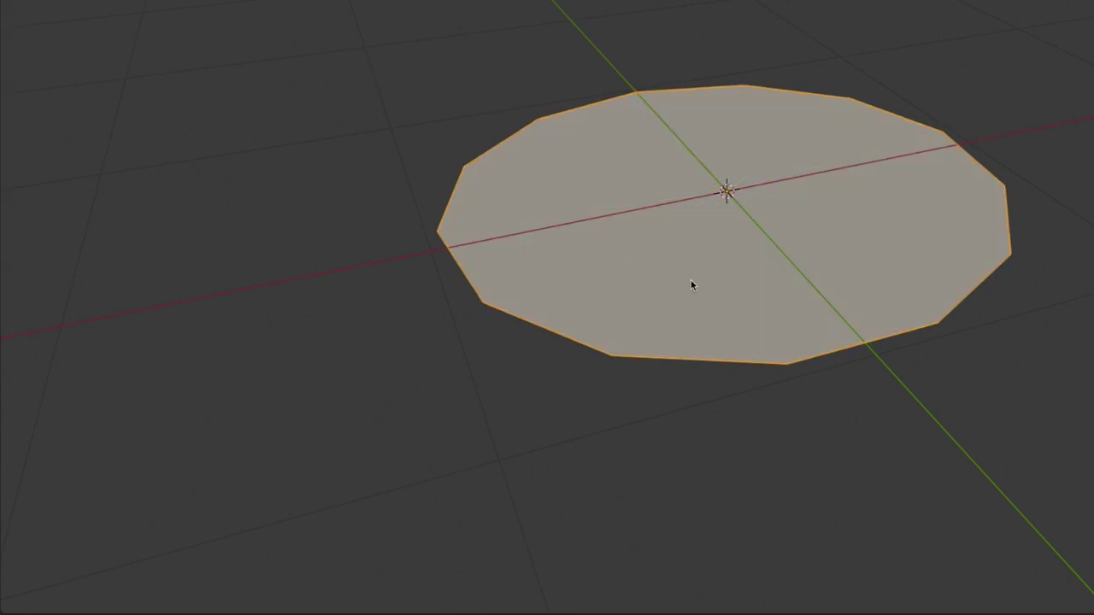
Delete the Triangle Fan disc, add another circle and check its fill type options
key(x)
click(690, 280)
key(shift+a)
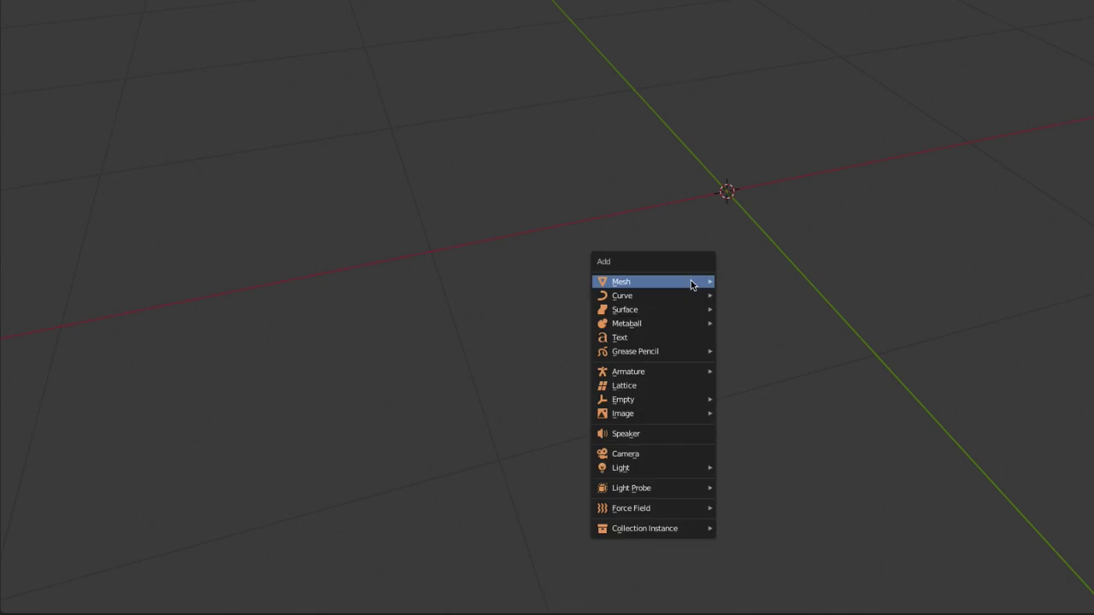
click(764, 311)
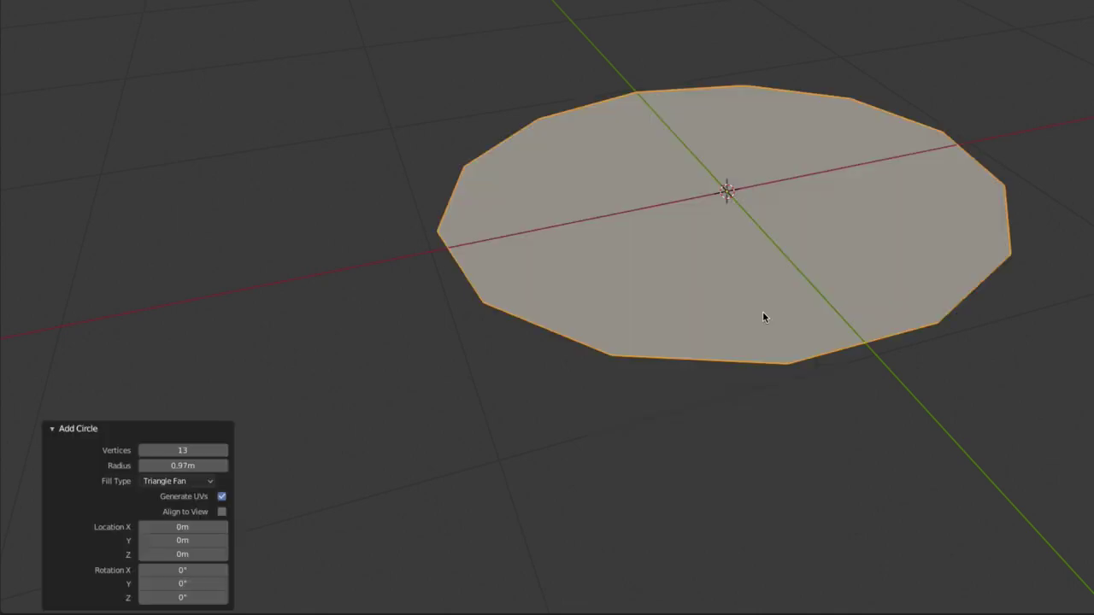
click(208, 480)
Replace the circle with a 14-segment, 5-ring, 1.09 m UV sphere, then delete it
key(x)
click(778, 273)
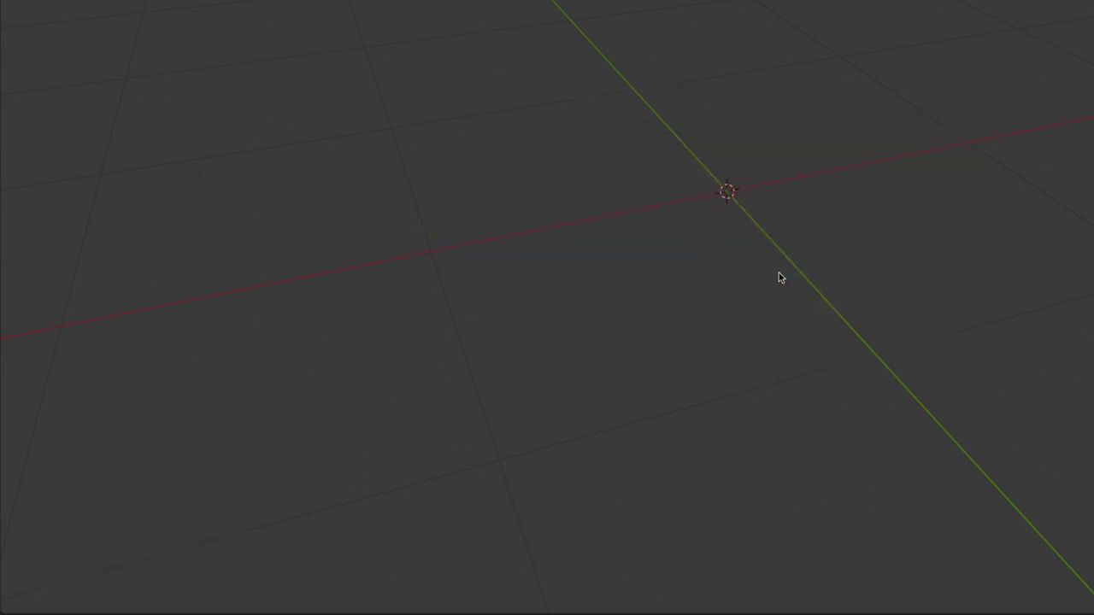
key(shift+a)
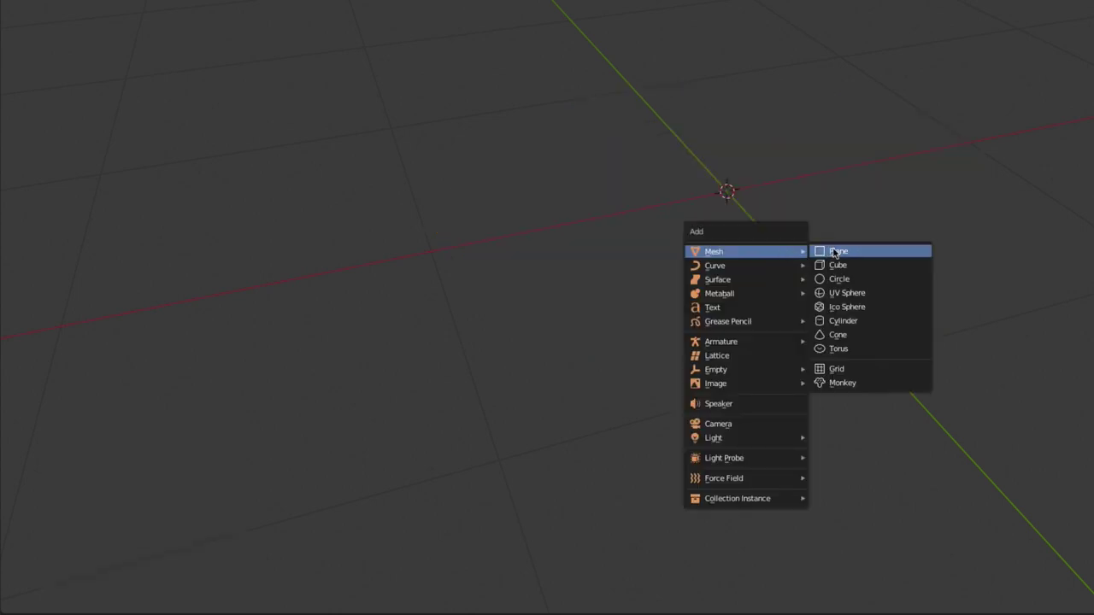
click(846, 293)
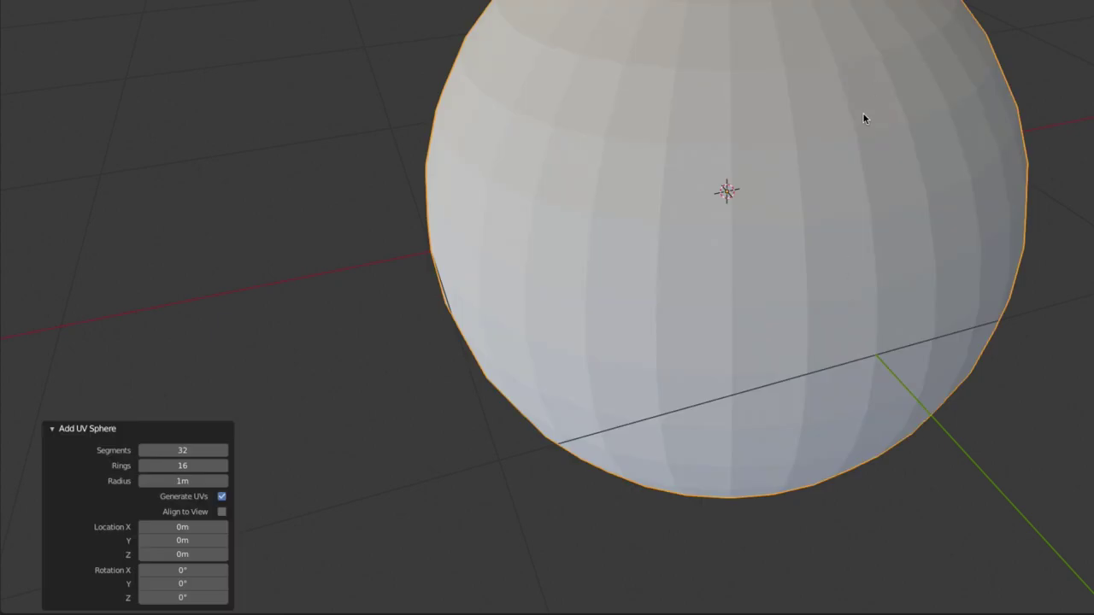
middle_drag(837, 144, 590, 324)
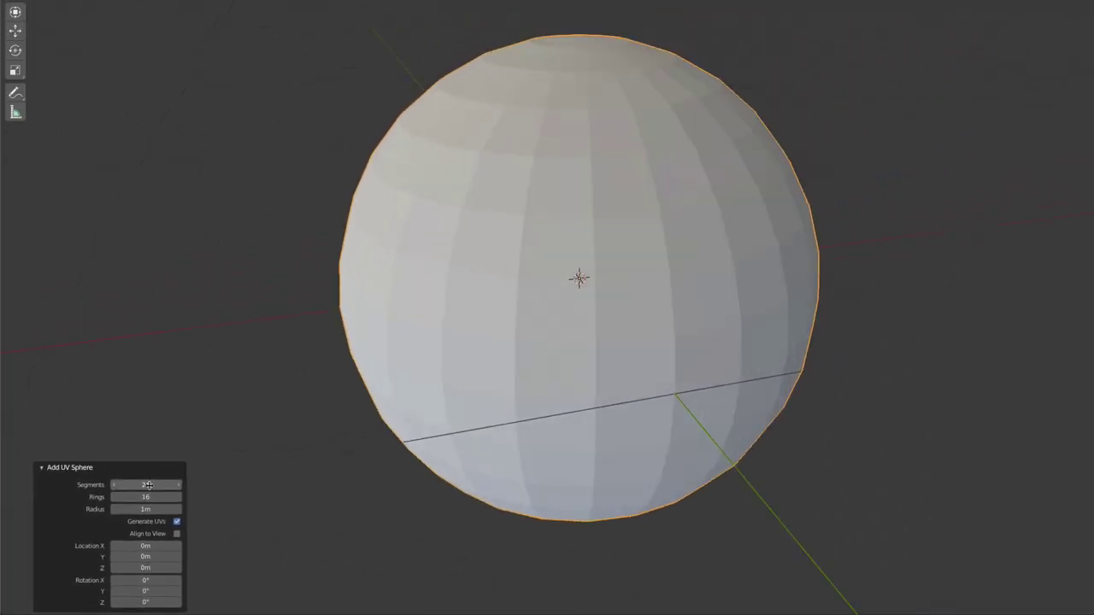
mouse_move(144, 484)
mouse_down()
mouse_move(120, 485)
mouse_move(141, 485)
mouse_move(148, 510)
mouse_up()
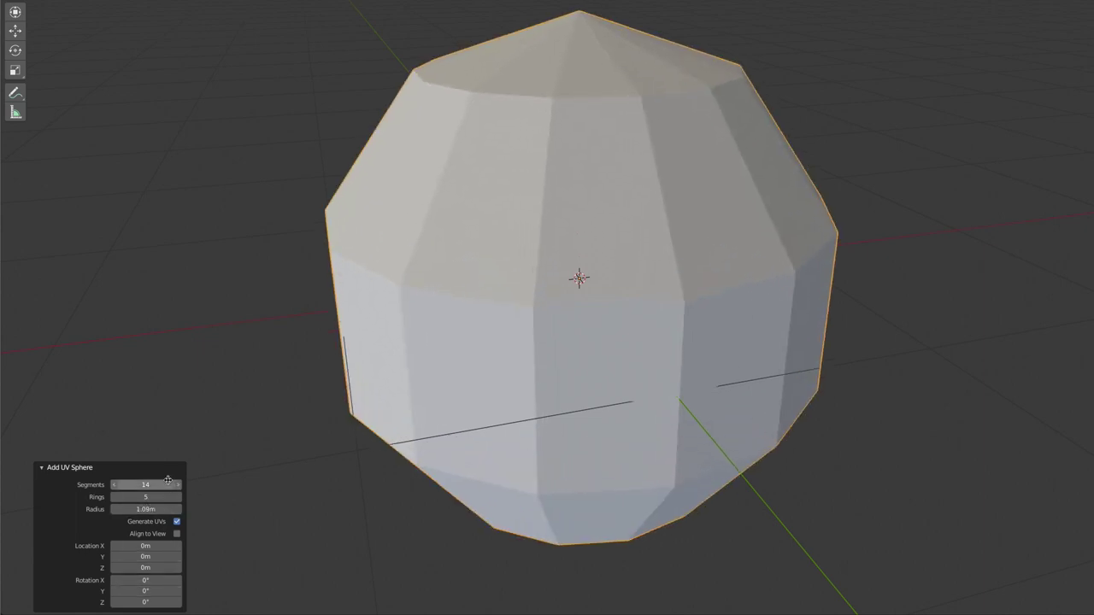
key(x)
click(528, 340)
Add an ico sphere at the origin and inspect it from an oblique angle
key(shift+a)
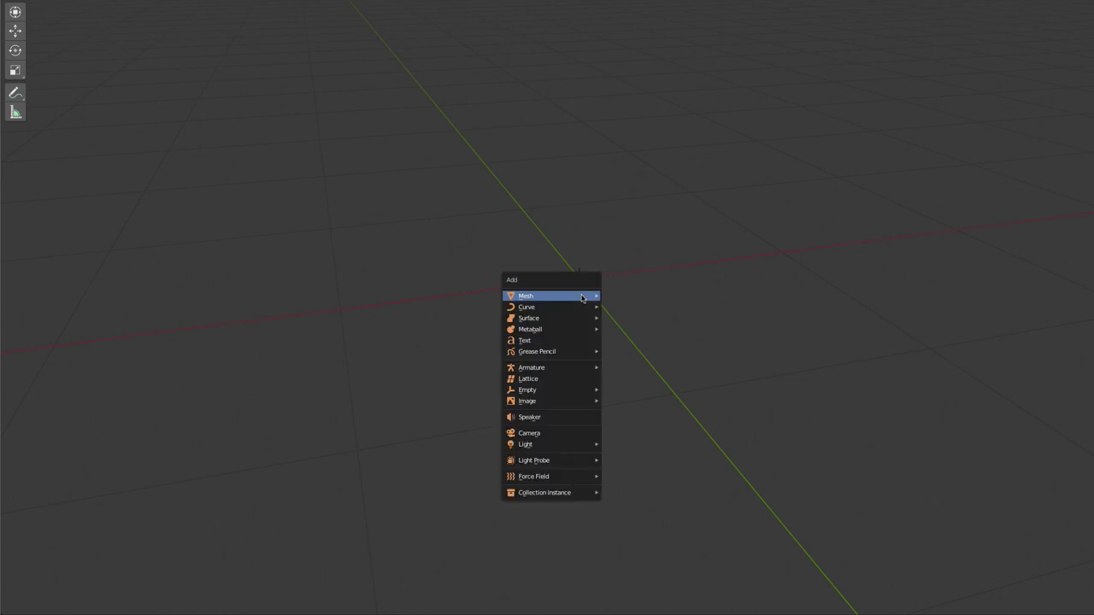
mouse_move(525, 295)
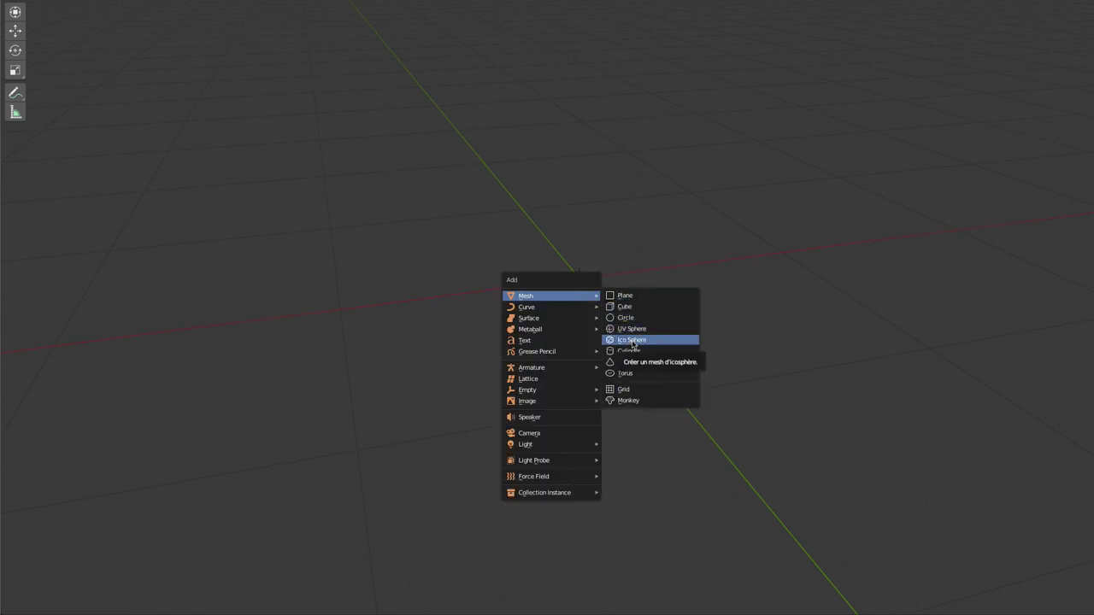
click(633, 342)
mouse_move(572, 215)
middle_down()
mouse_move(593, 244)
mouse_move(652, 244)
mouse_move(708, 220)
mouse_move(730, 183)
mouse_move(608, 224)
mouse_move(542, 223)
middle_up()
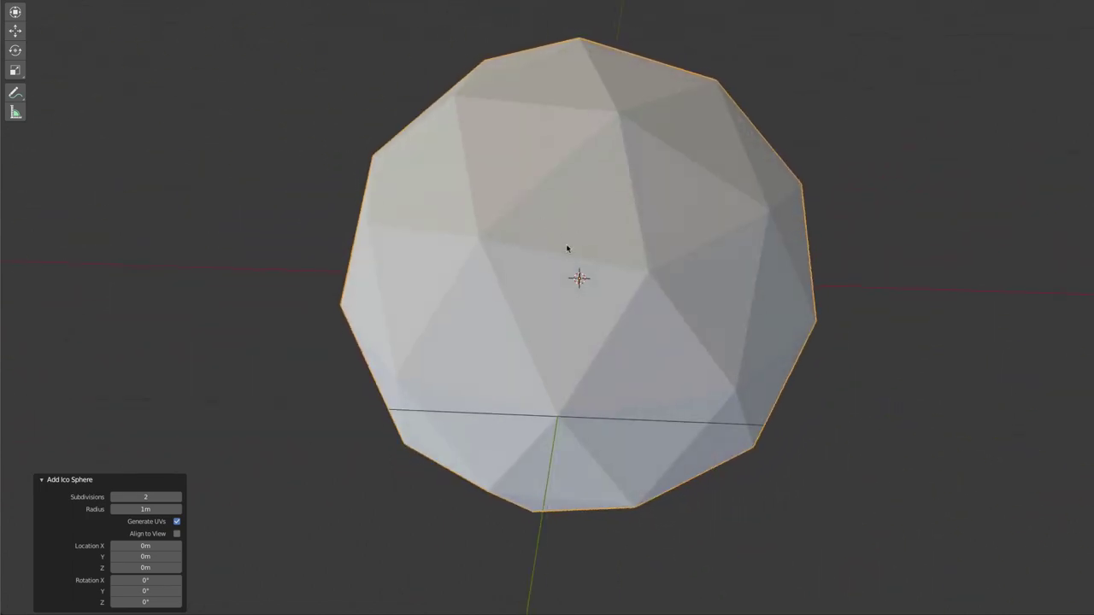
scroll(600, 217, down, 2)
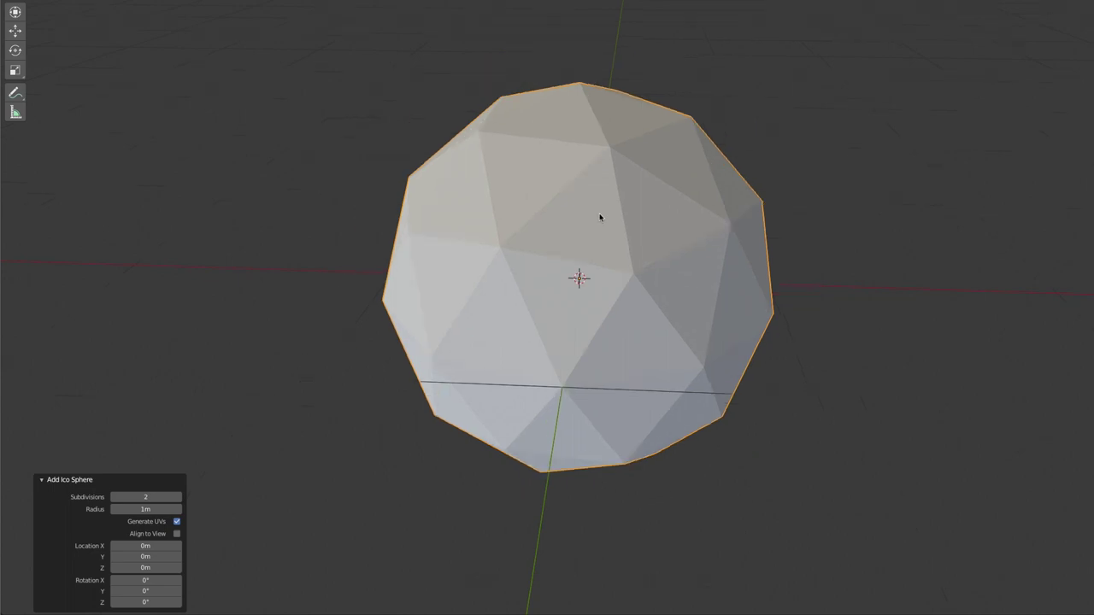
scroll(599, 217, down, 1)
scroll(599, 217, up, 4)
scroll(598, 217, down, 1)
mouse_move(580, 242)
middle_down()
mouse_move(644, 220)
mouse_move(543, 231)
middle_up()
scroll(544, 230, up, 1)
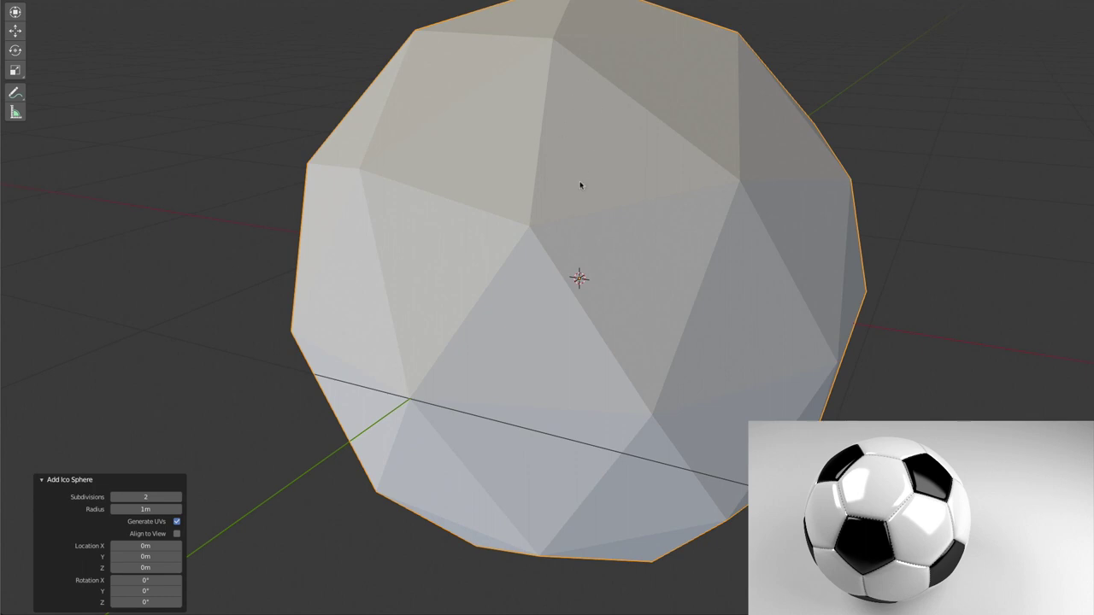
scroll(578, 190, down, 1)
scroll(578, 190, up, 1)
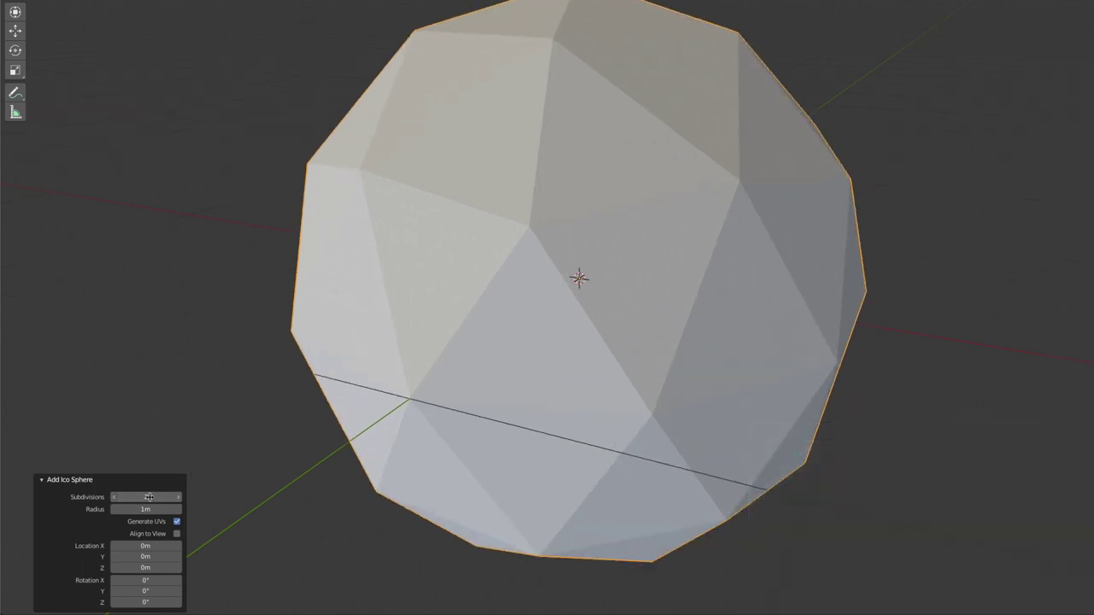
Raise the ico sphere to 3 subdivisions at 1.06 m radius, then delete it
drag(149, 496, 127, 511)
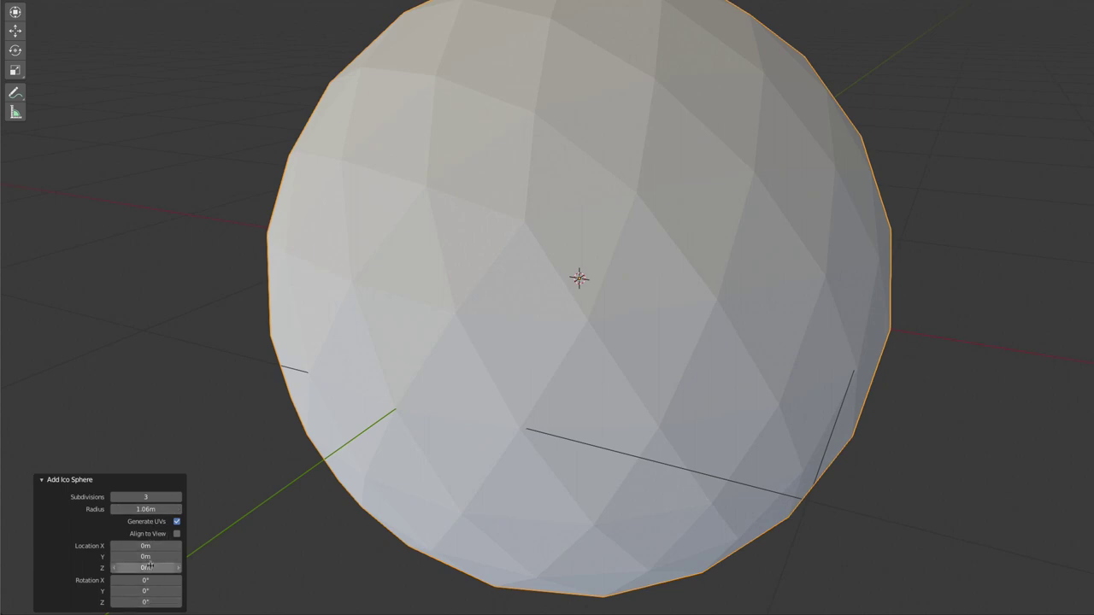
key(x)
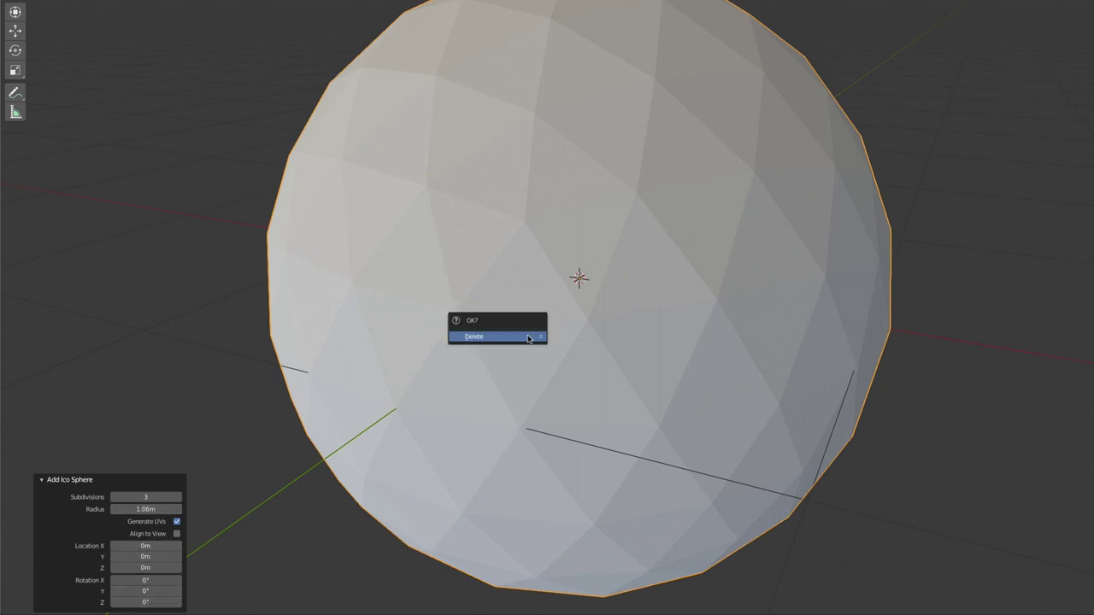
click(528, 336)
Add a cylinder and adjust its vertex count and widen its radius to 1.01 m
key(shift+a)
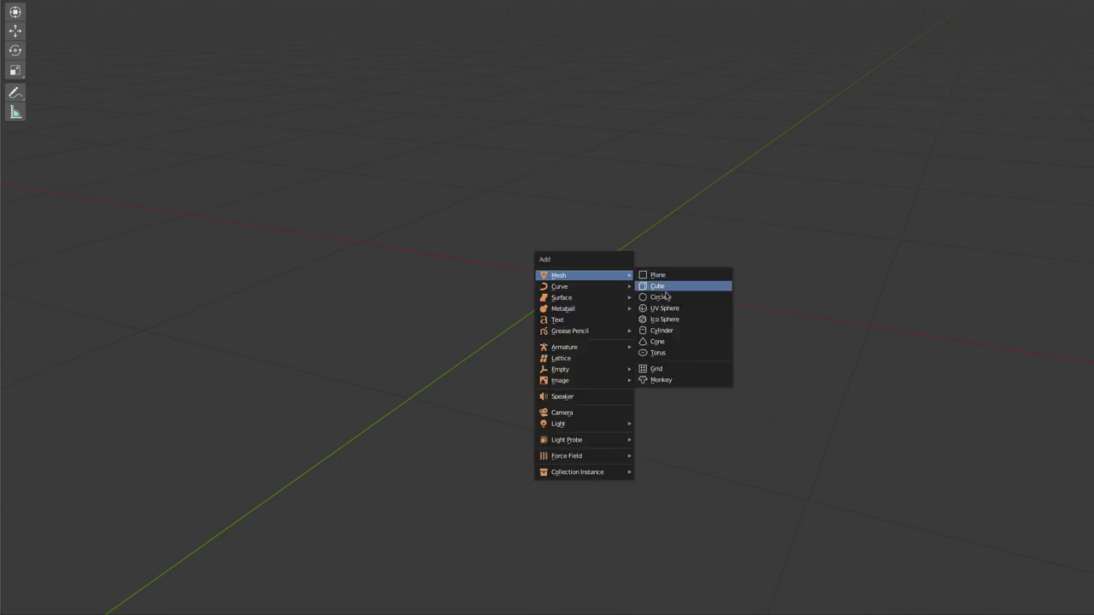
click(662, 329)
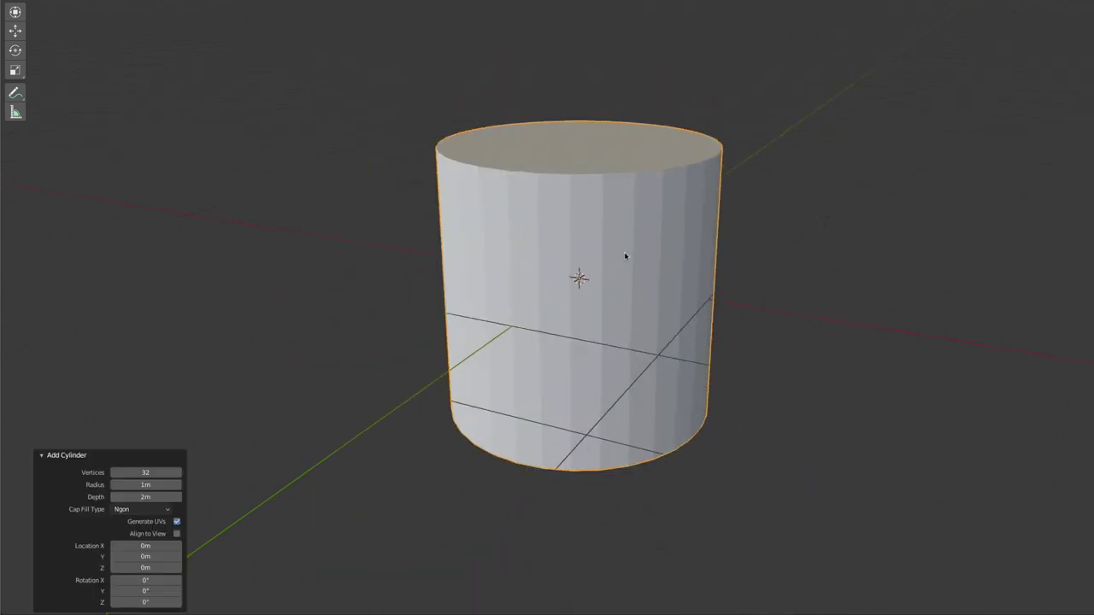
middle_drag(624, 255, 633, 259)
scroll(633, 260, up, 2)
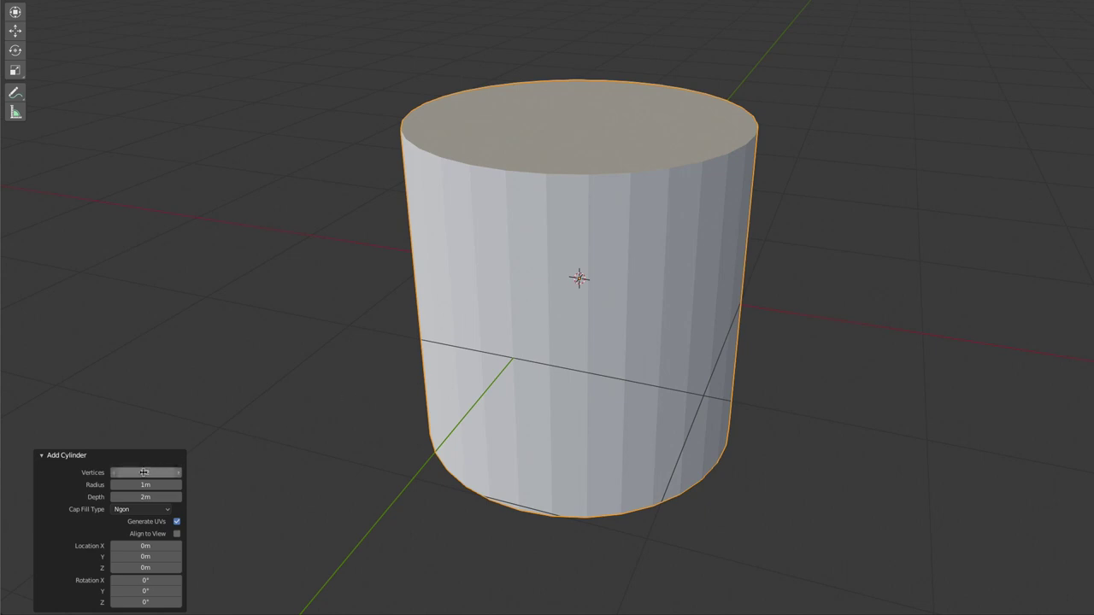
drag(143, 473, 131, 473)
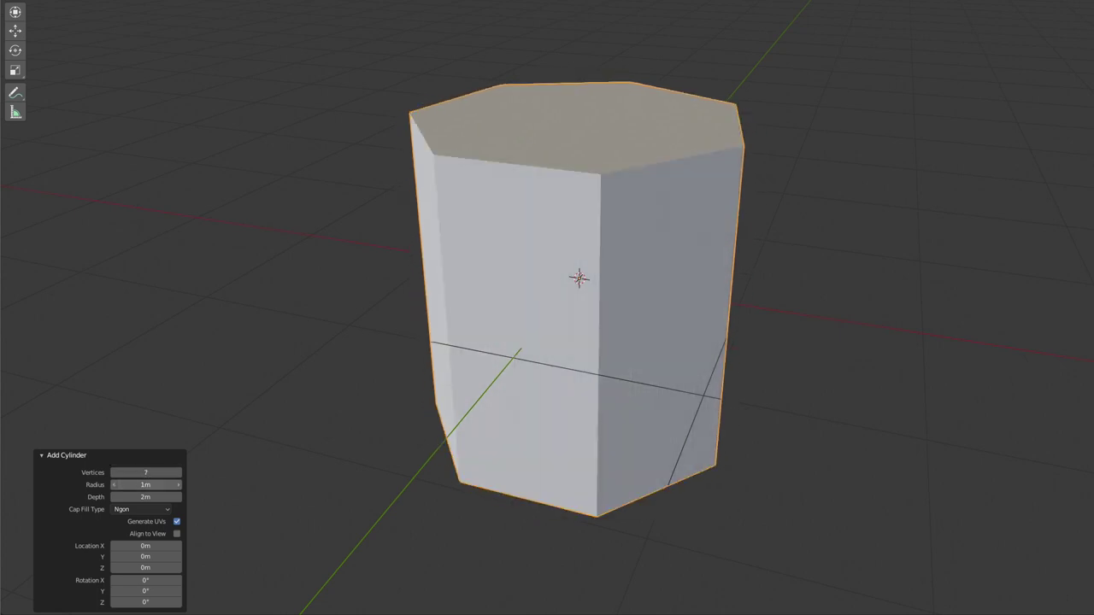
mouse_move(143, 484)
mouse_down()
mouse_move(184, 490)
mouse_move(153, 497)
mouse_up()
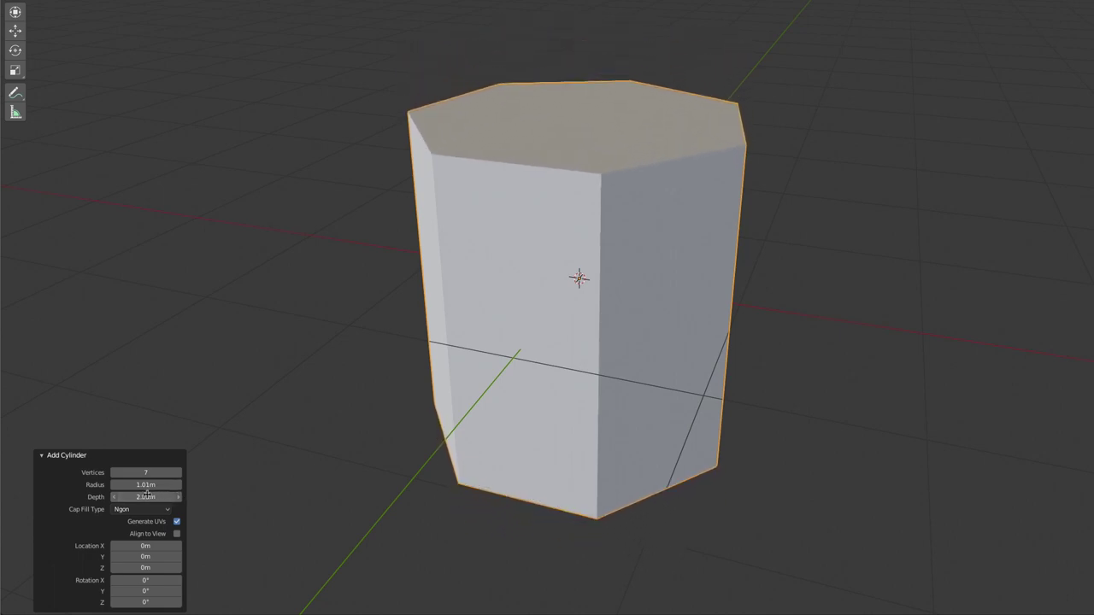
Keep Ngon caps, make the cylinder 8-sided, then delete it
click(150, 510)
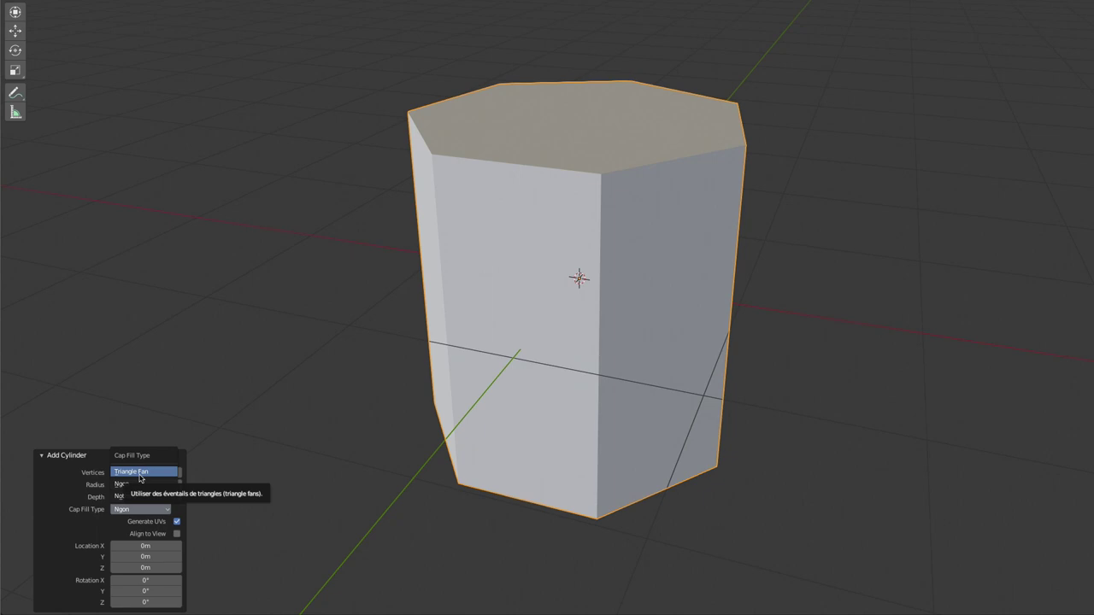
click(136, 484)
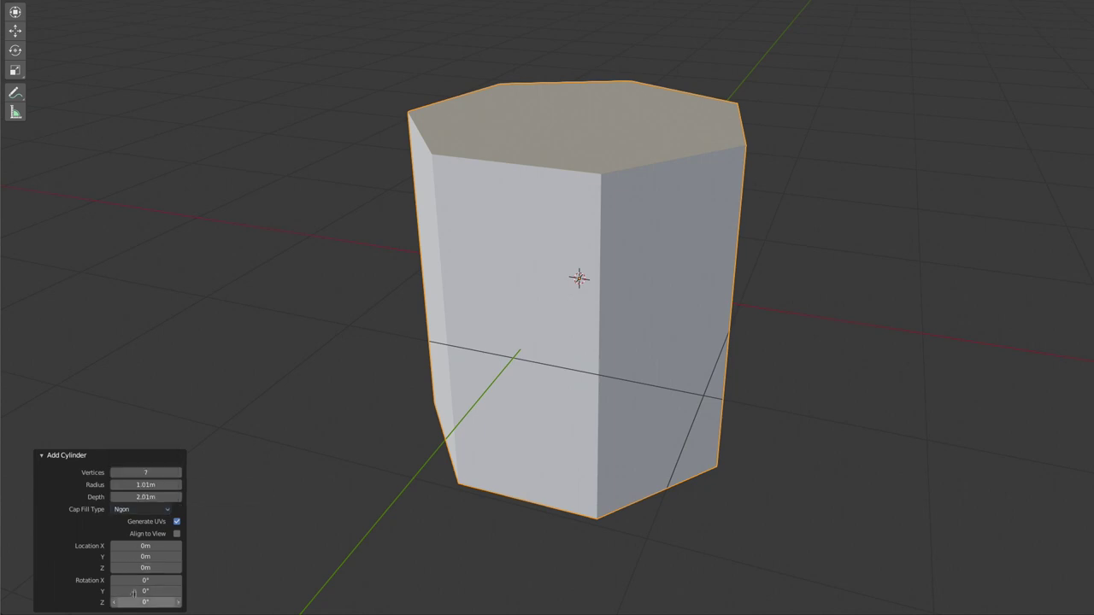
click(176, 472)
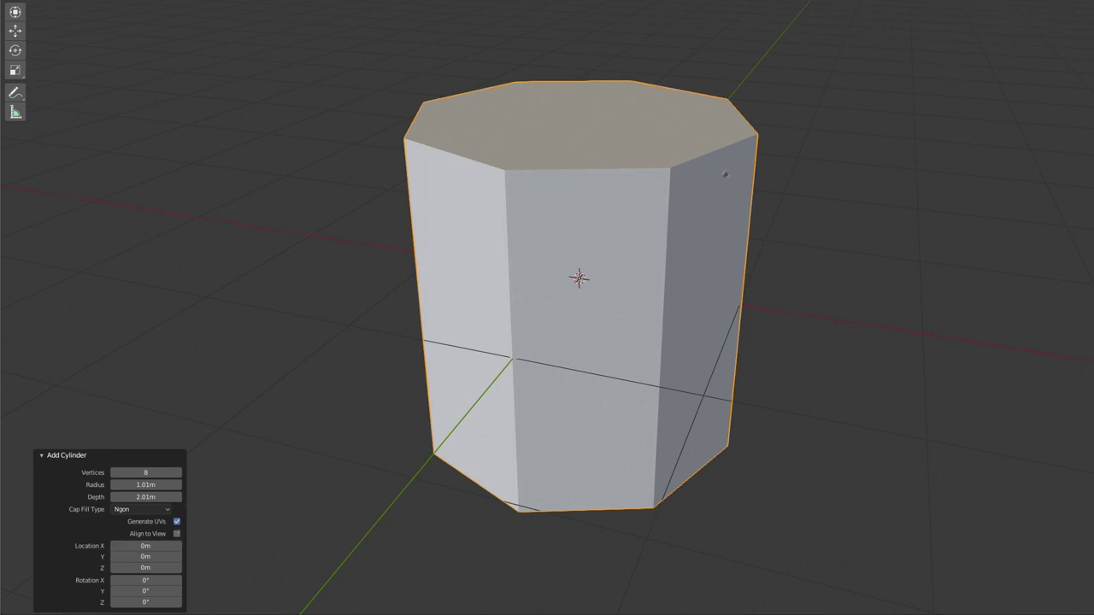
key(x)
click(689, 195)
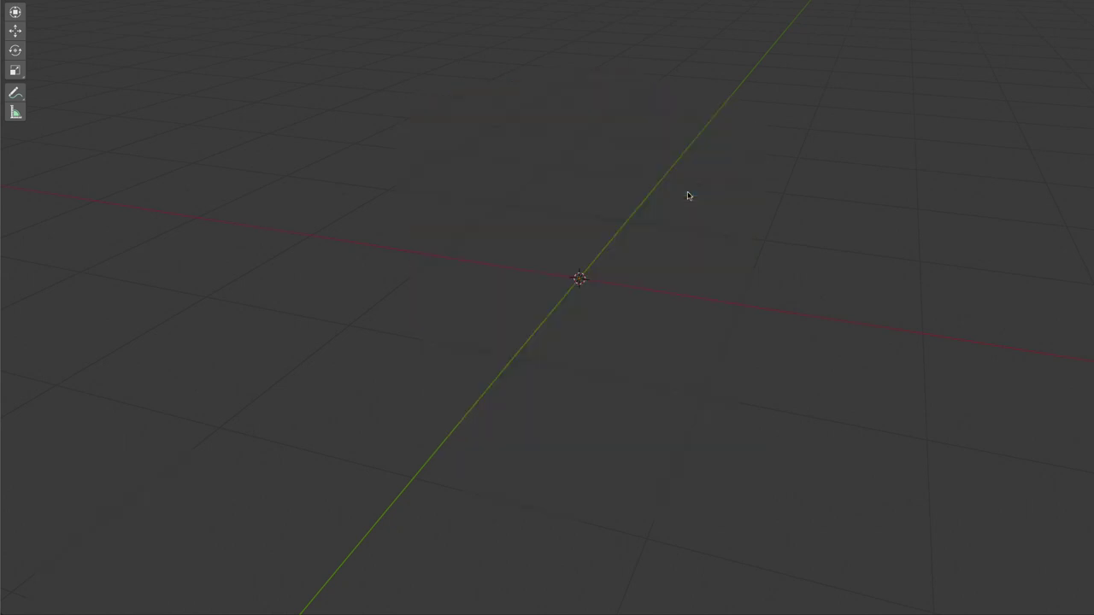
Add a cone mesh to the scene
key(shift+a)
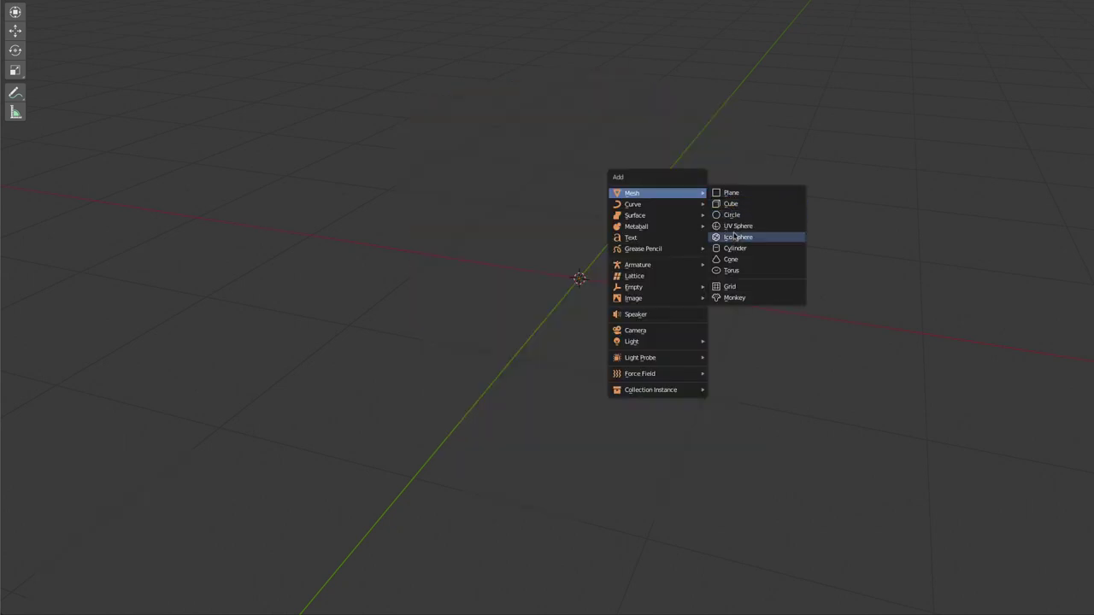
click(732, 260)
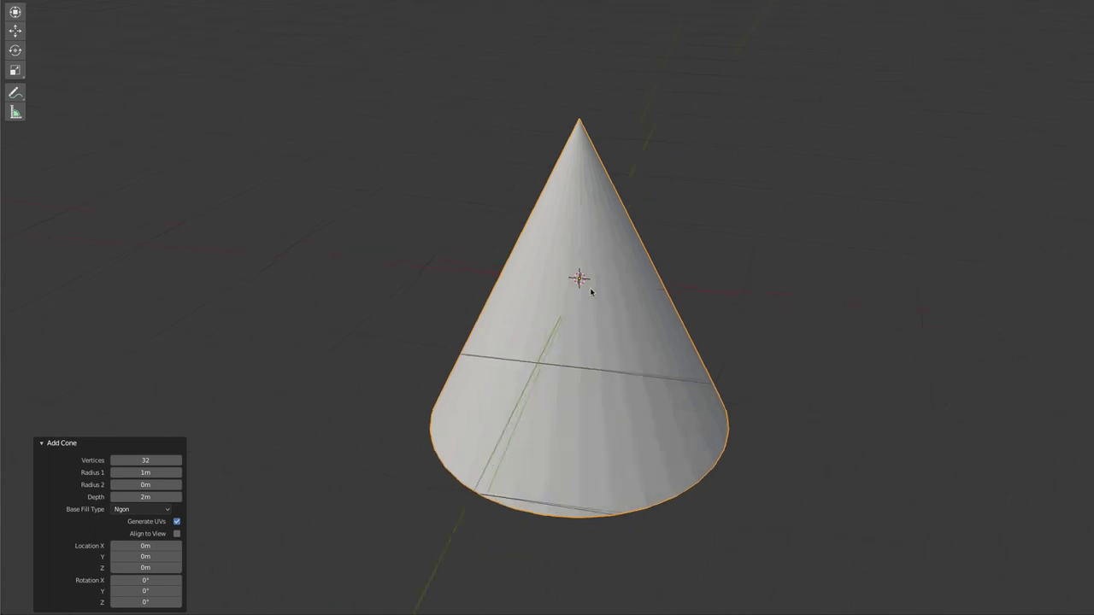
middle_drag(581, 284, 614, 281)
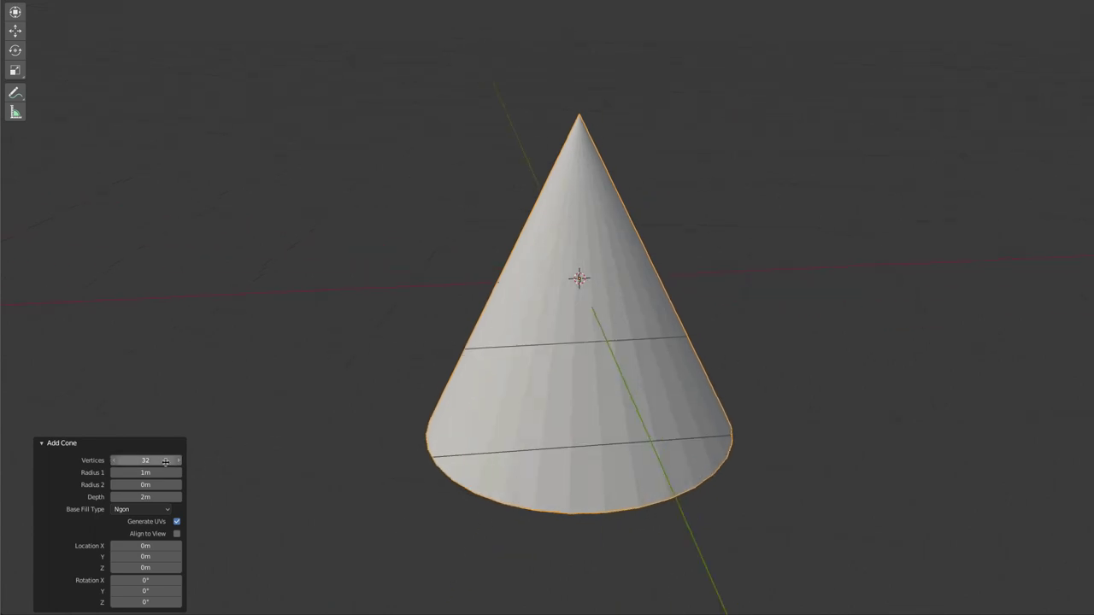
Set the cone to 13 vertices, 0.98m bottom radius, 0.11m top radius and 2.13m depth
drag(147, 463, 103, 463)
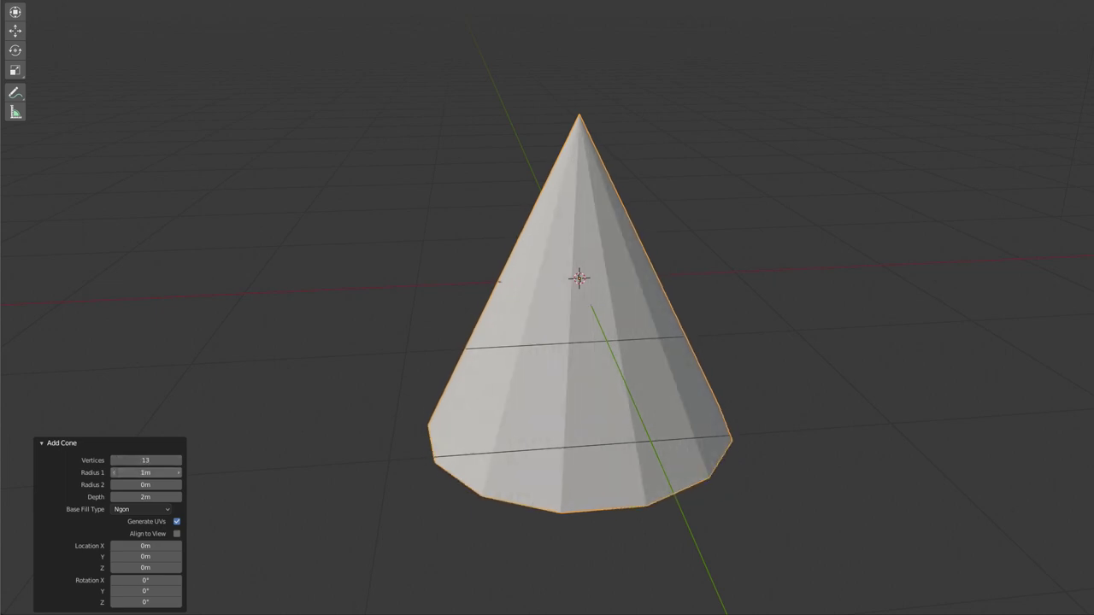
drag(150, 472, 142, 473)
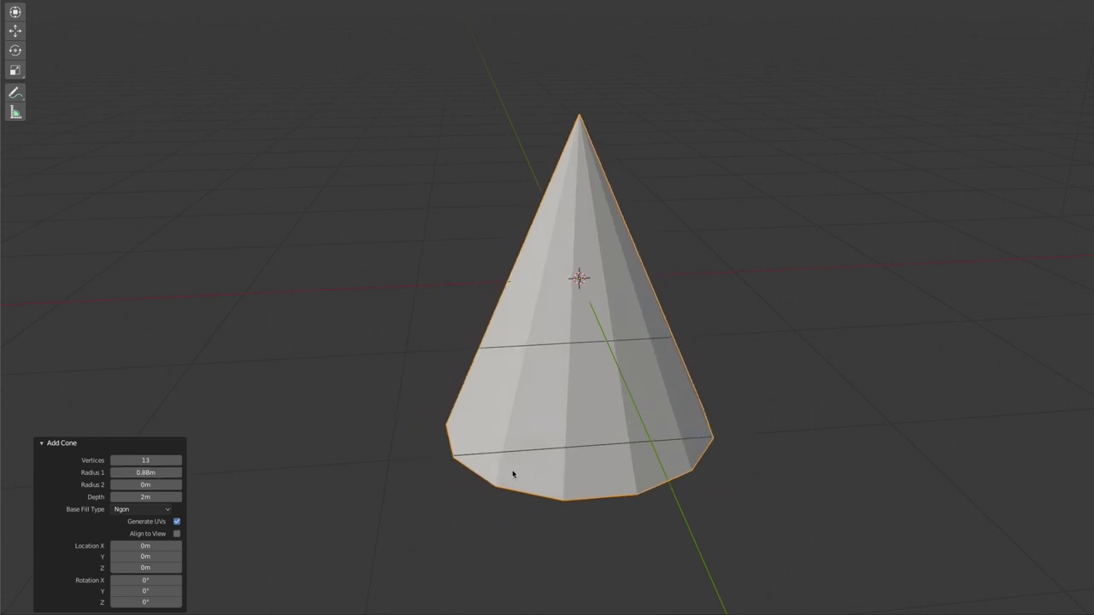
key(KP_1)
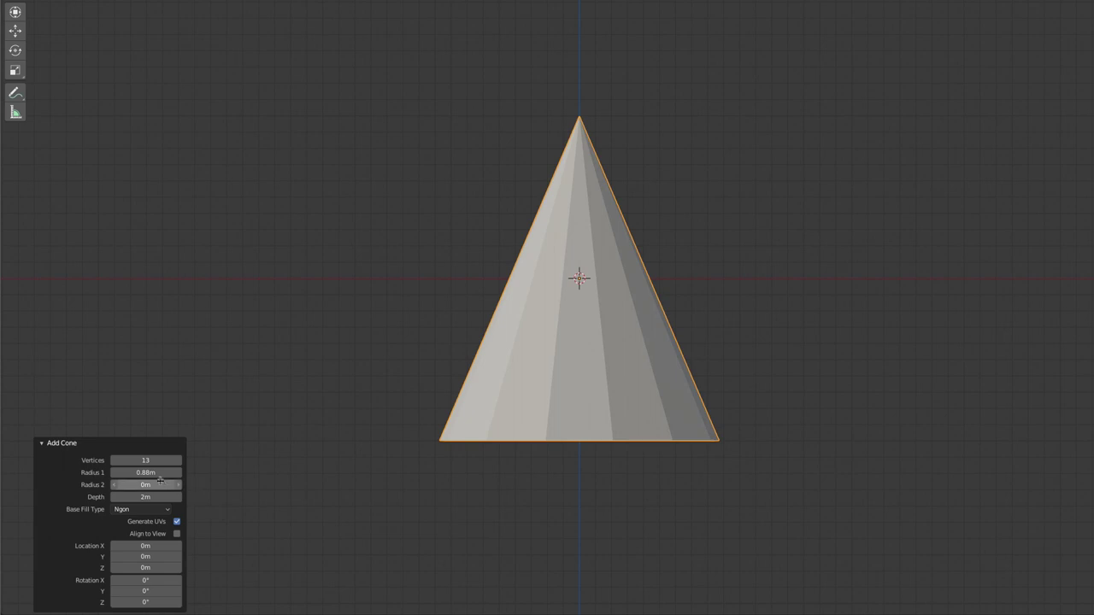
drag(145, 472, 143, 485)
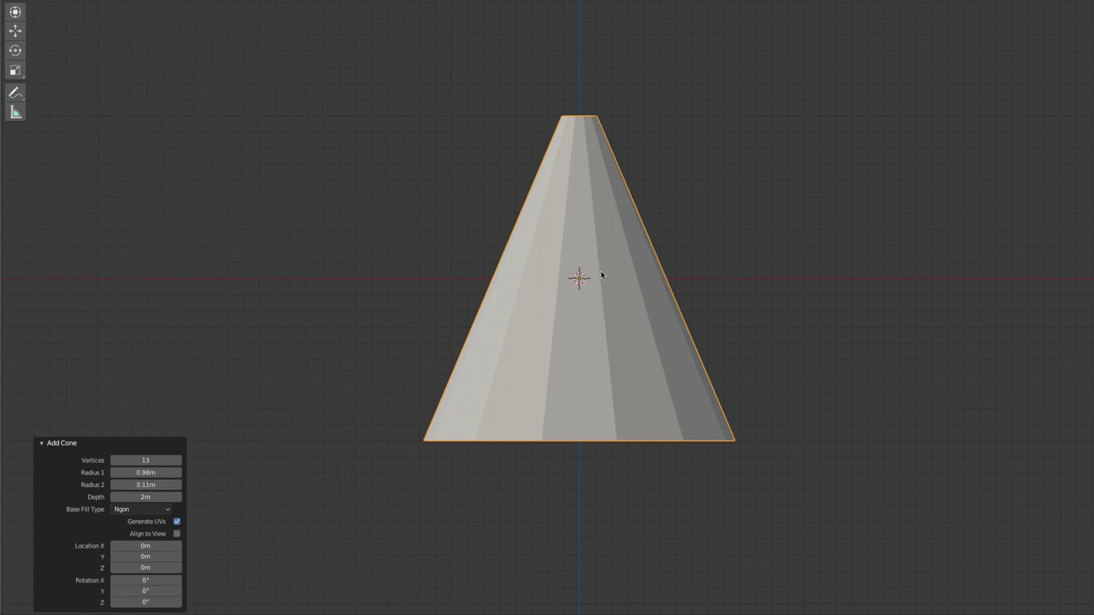
drag(139, 497, 147, 497)
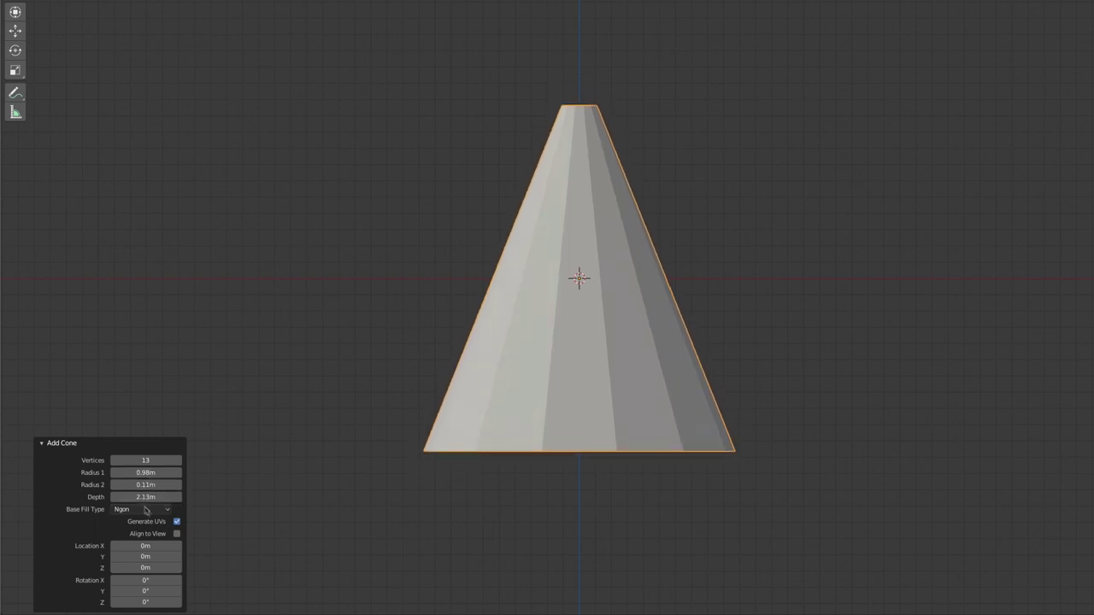
click(168, 510)
Delete the cone and add a torus in its place
key(x)
click(599, 339)
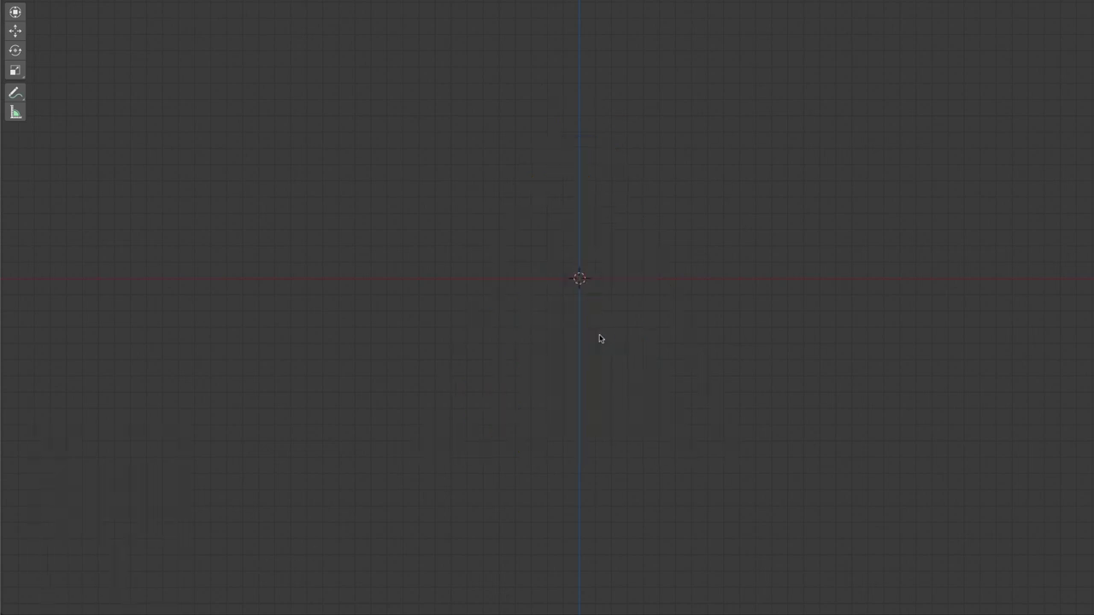
key(shift+a)
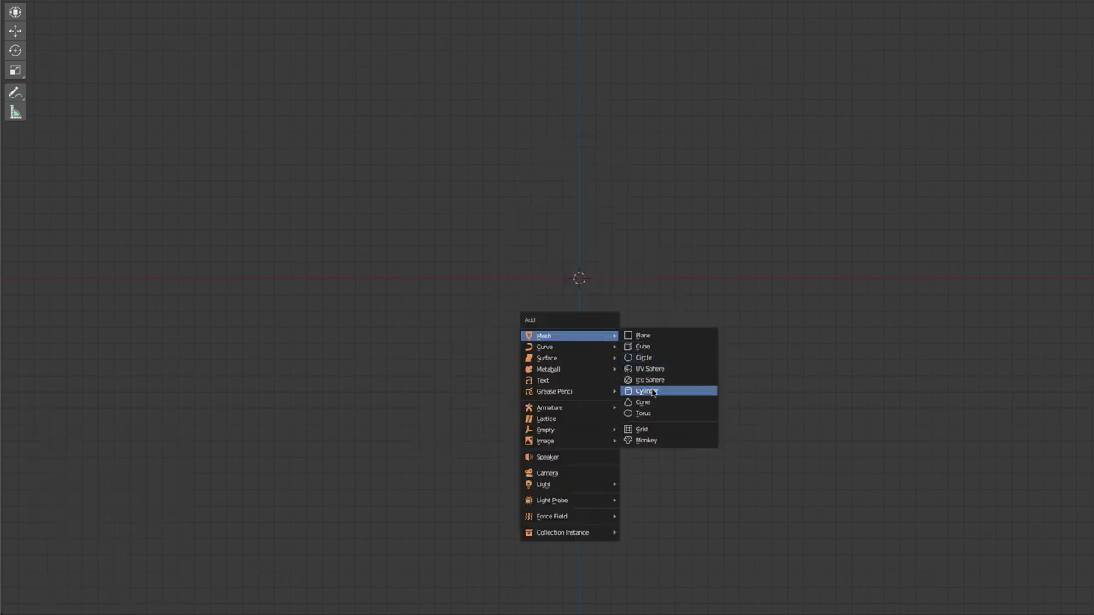
click(654, 417)
mouse_move(642, 213)
middle_down()
mouse_move(702, 274)
mouse_move(730, 274)
middle_up()
scroll(675, 251, up, 1)
scroll(680, 252, down, 3)
scroll(682, 252, up, 1)
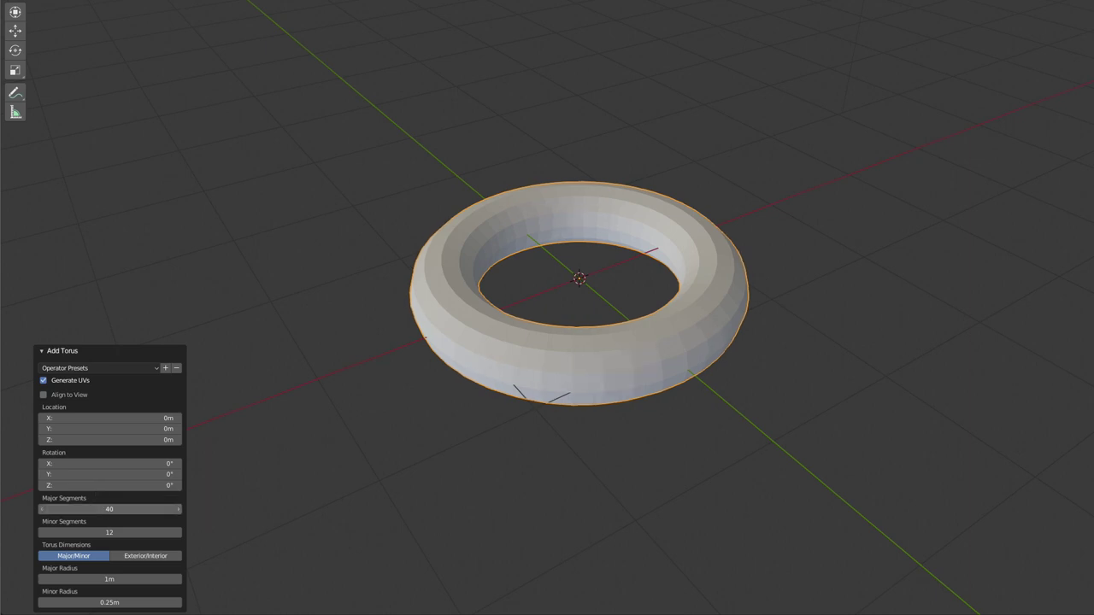
Adjust the torus to 24 major segments, a 1.1m major radius and a wider hole
mouse_move(110, 509)
mouse_down()
mouse_move(85, 508)
mouse_move(103, 531)
mouse_move(136, 531)
mouse_up()
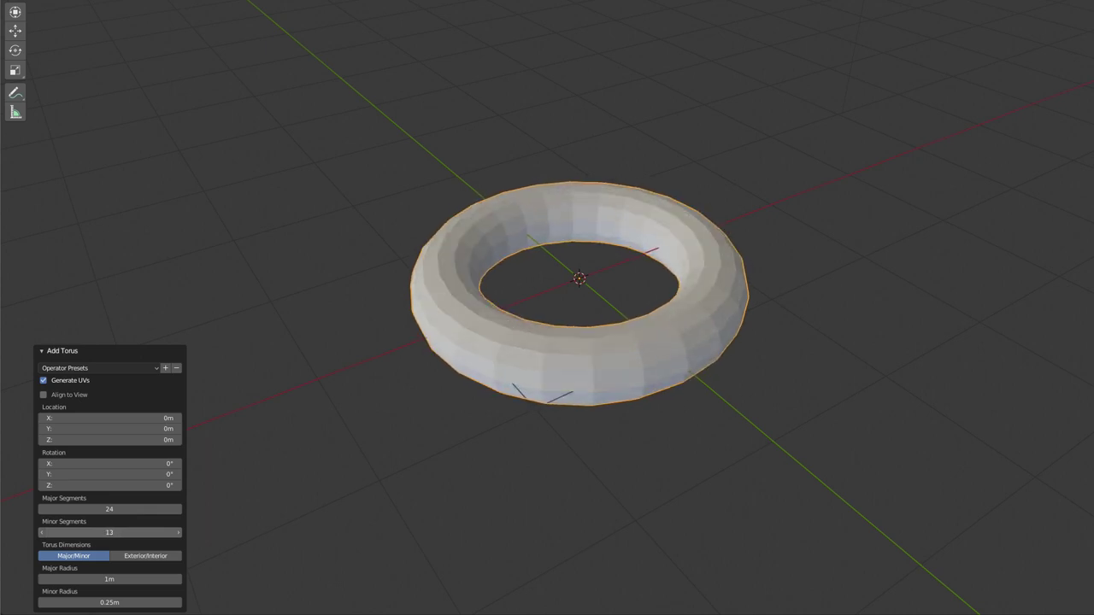
middle_drag(647, 368, 667, 367)
scroll(666, 367, up, 2)
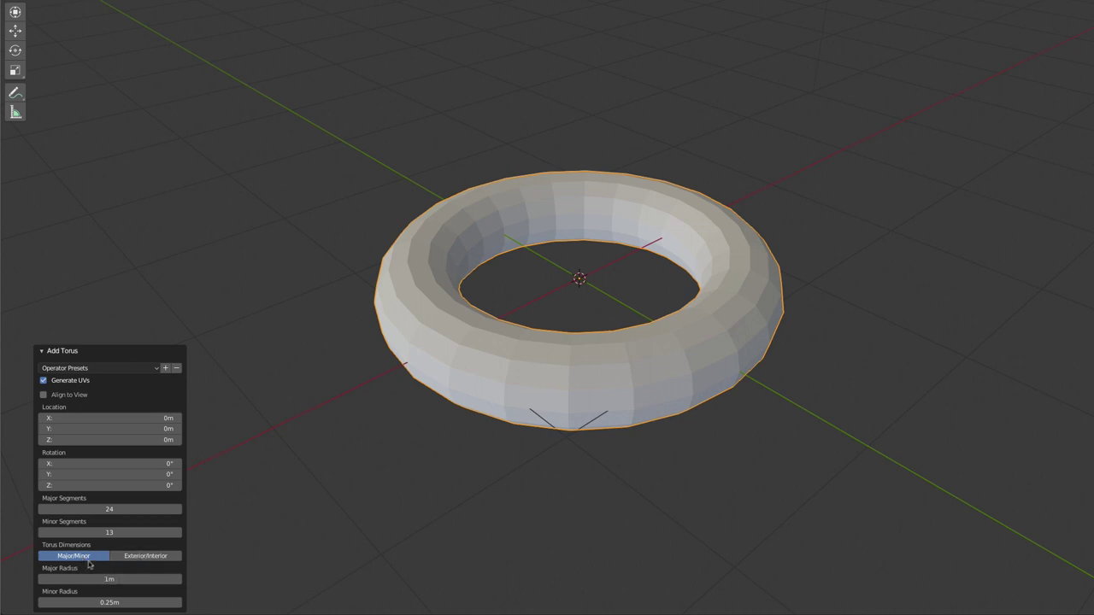
drag(110, 579, 120, 579)
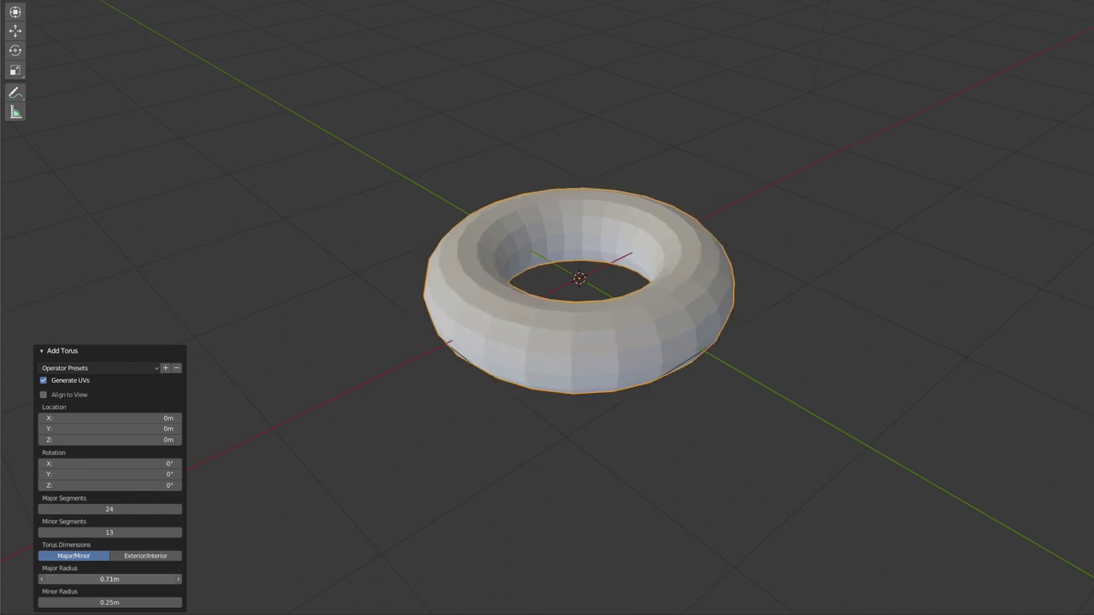
click(145, 555)
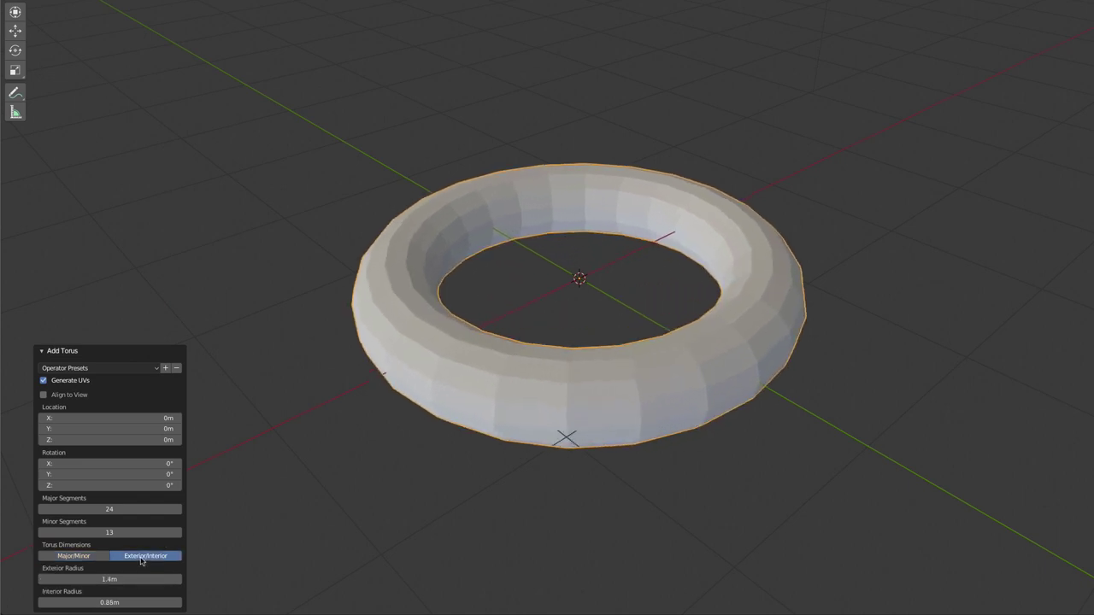
mouse_move(119, 579)
mouse_down()
mouse_move(101, 602)
mouse_move(137, 602)
mouse_move(101, 603)
mouse_up()
click(95, 557)
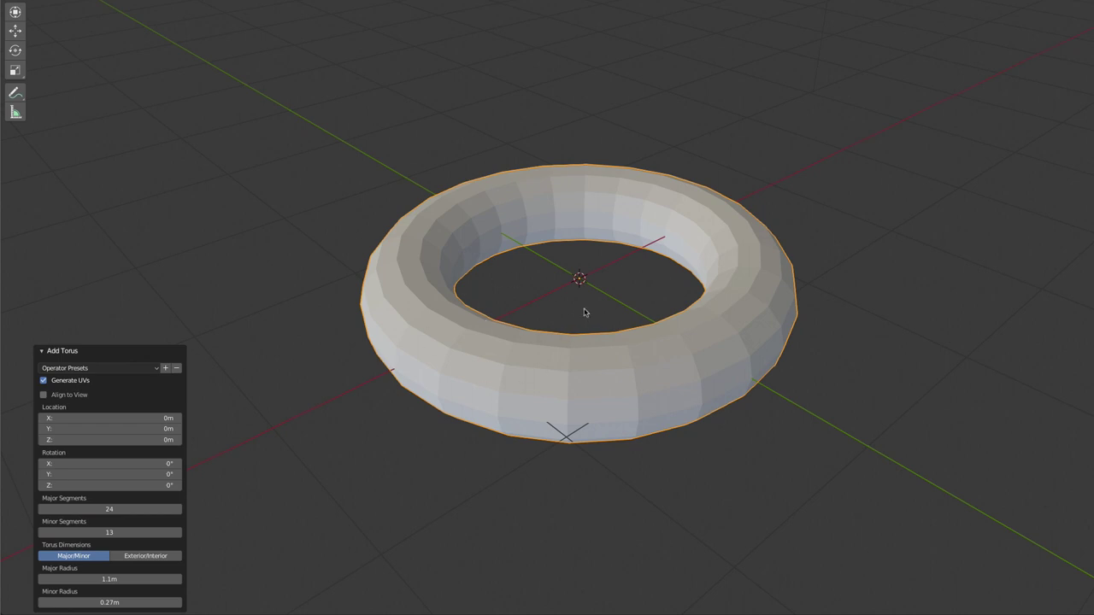
Apply the Cadenas operator preset to turn the torus into a hexagonal ring
click(157, 370)
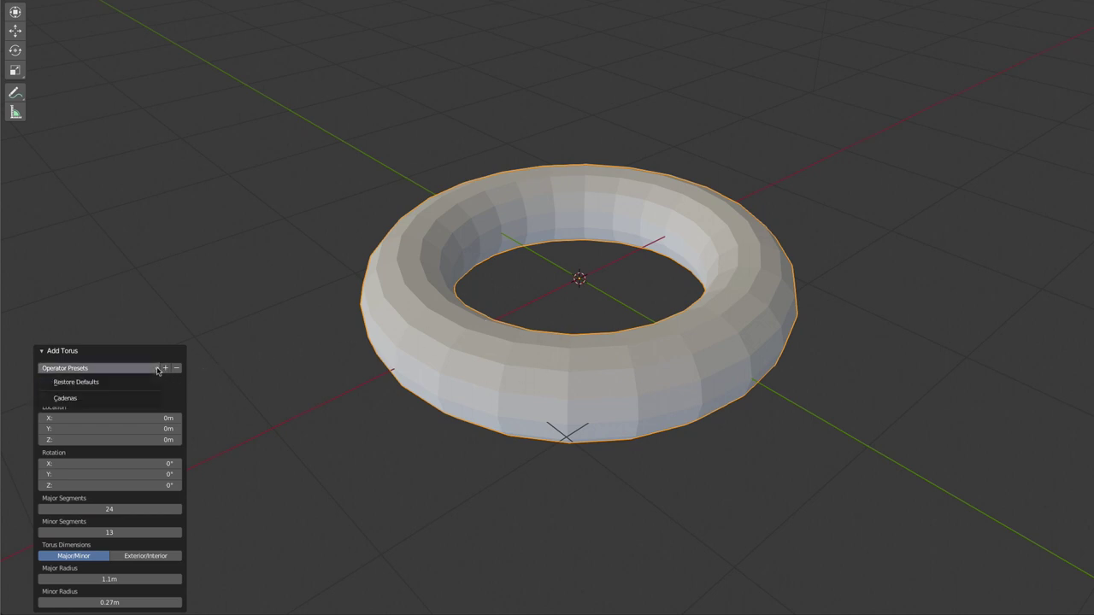
click(70, 400)
mouse_move(606, 395)
middle_down()
mouse_move(541, 367)
mouse_move(603, 388)
mouse_move(627, 357)
middle_up()
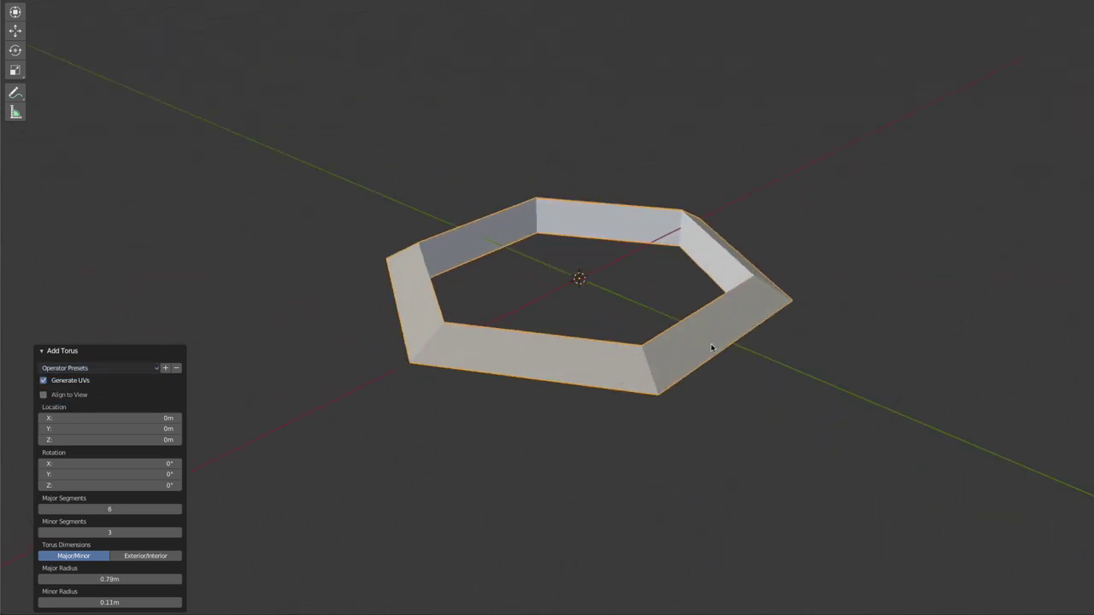
middle_drag(711, 346, 679, 349)
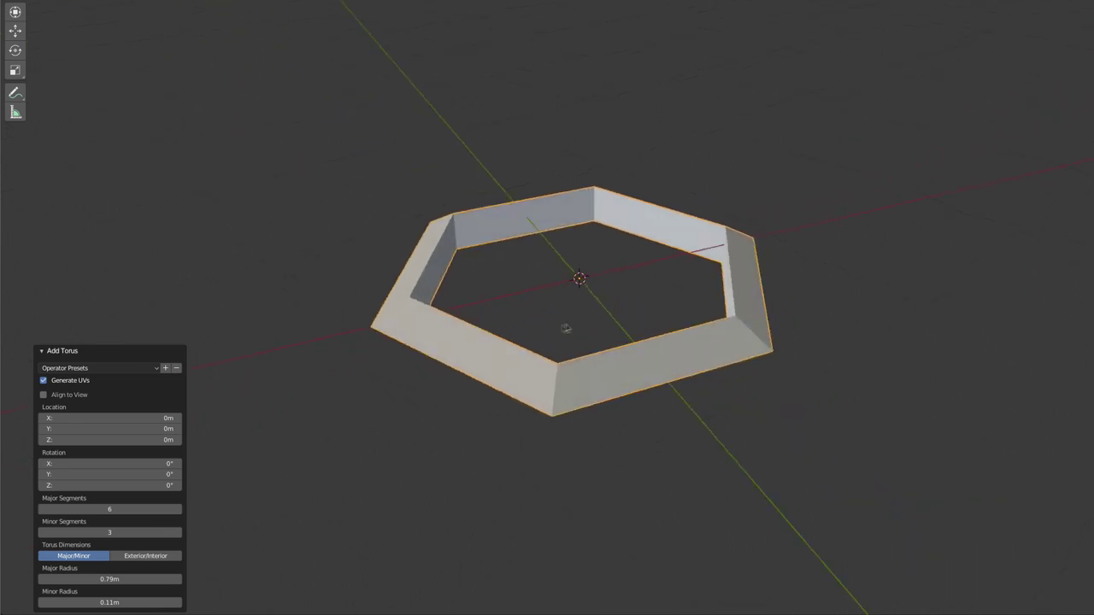
mouse_move(571, 324)
middle_down()
mouse_move(596, 313)
mouse_move(564, 327)
middle_up()
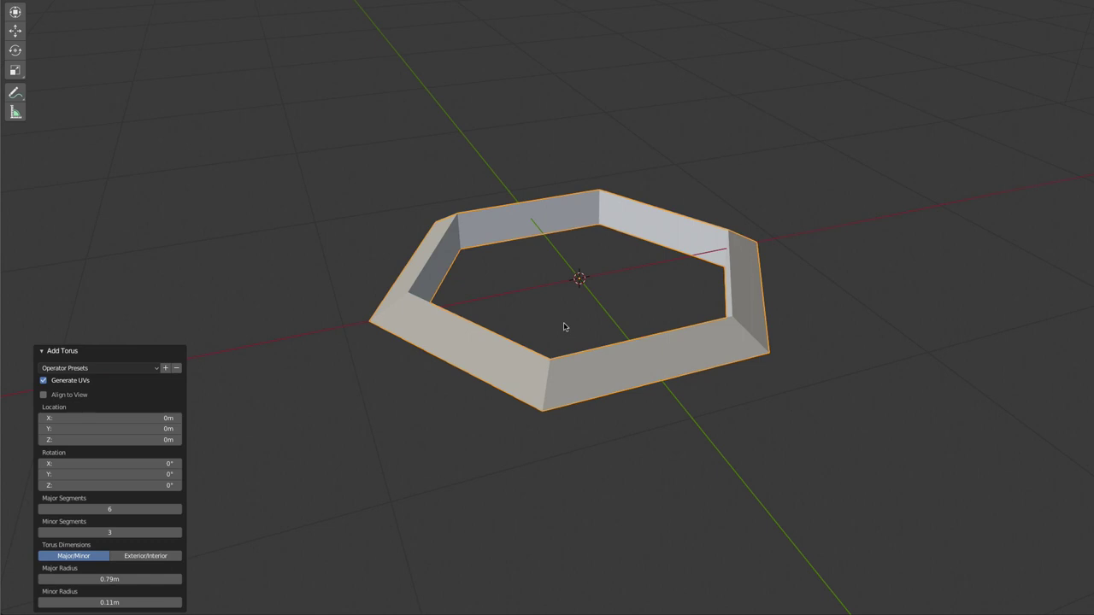
middle_drag(592, 314, 715, 273)
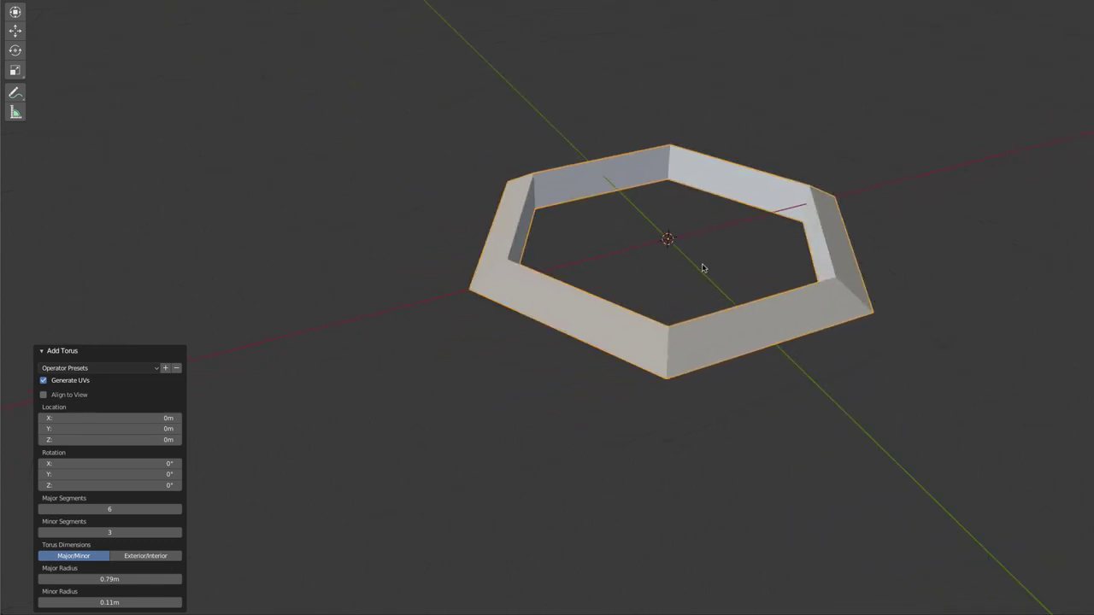
key(shift+a)
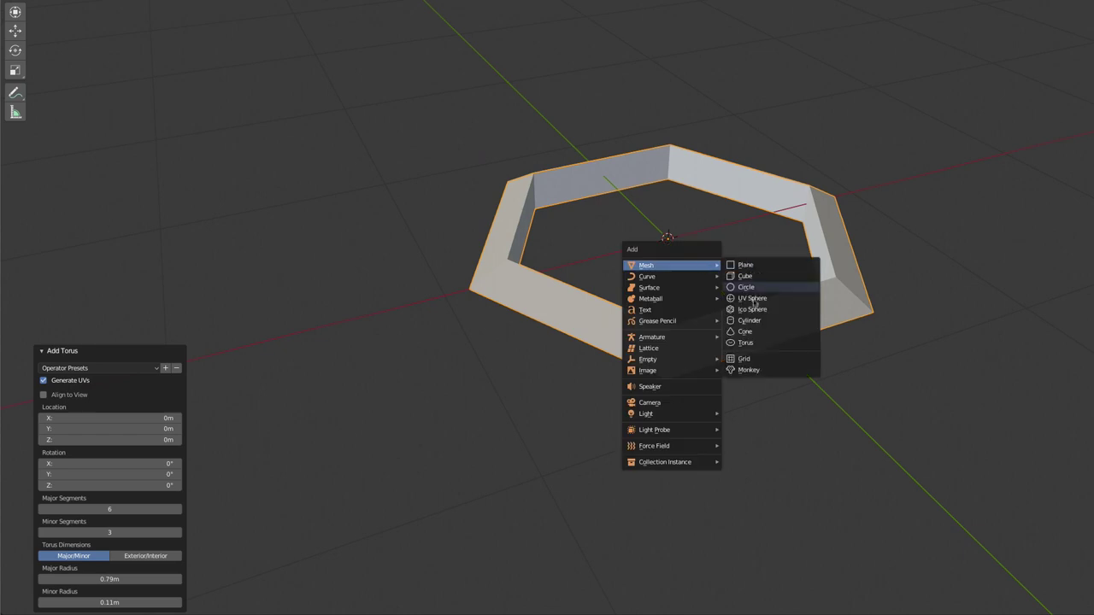
Add a grid plane under the ring and briefly inspect it in Edit Mode
click(748, 359)
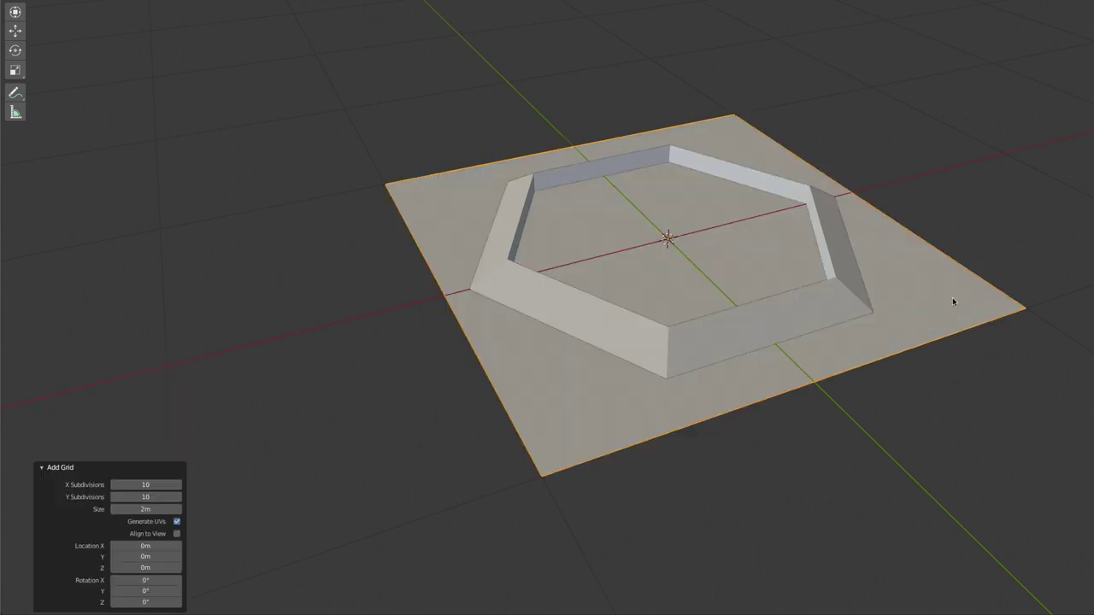
mouse_move(952, 298)
middle_down()
mouse_move(923, 300)
mouse_move(971, 302)
middle_up()
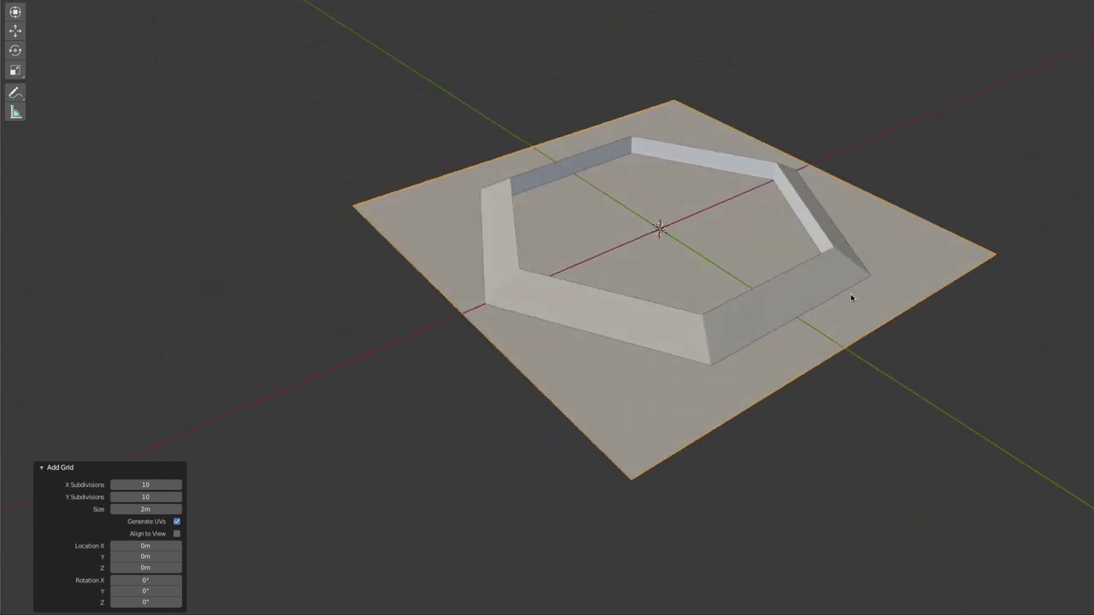
key(Tab)
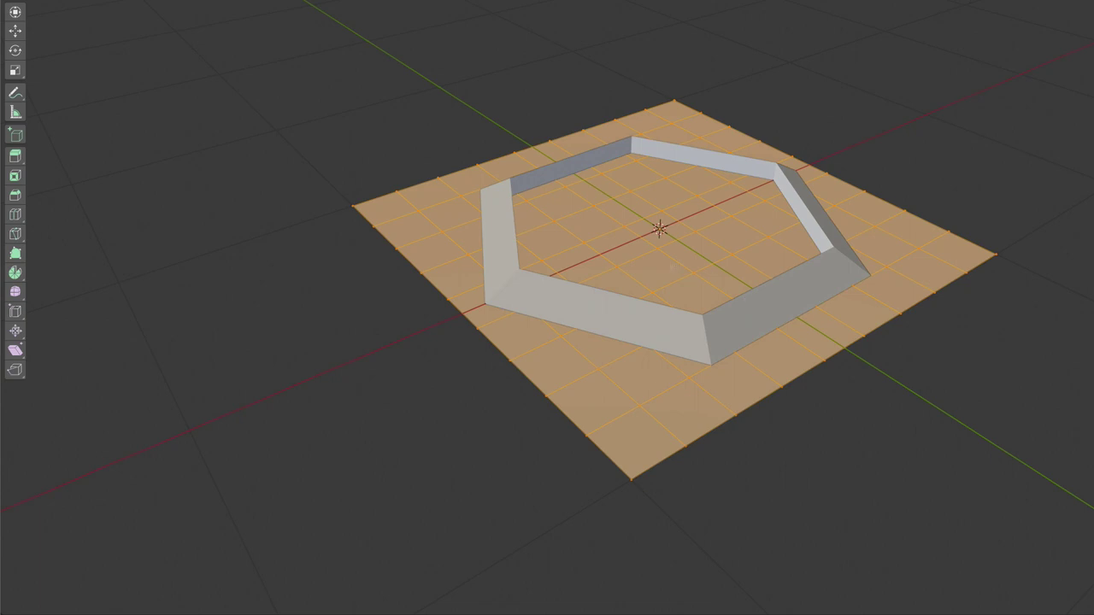
middle_drag(932, 230, 928, 245)
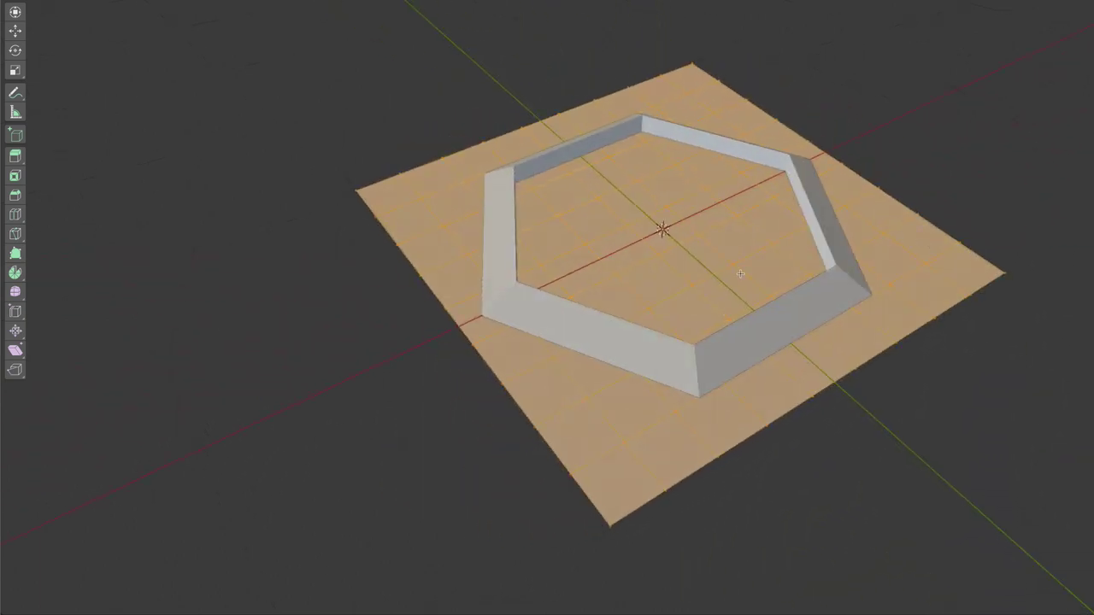
key(Tab)
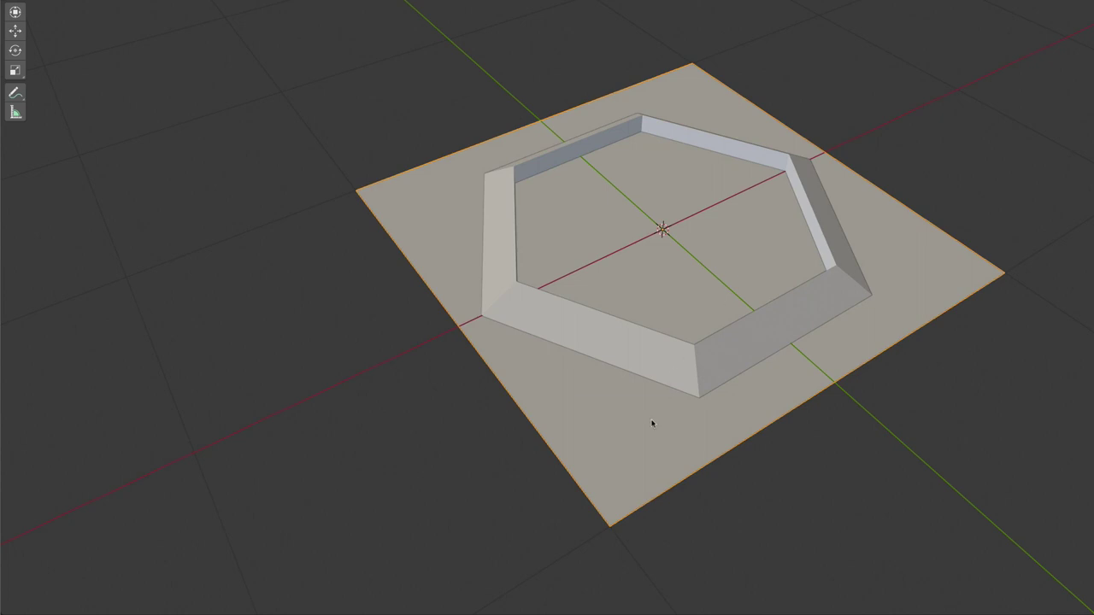
Replace the plane with a 2m, 10×10 subdivided grid and select a front vertex
key(x)
click(652, 423)
key(shift+a)
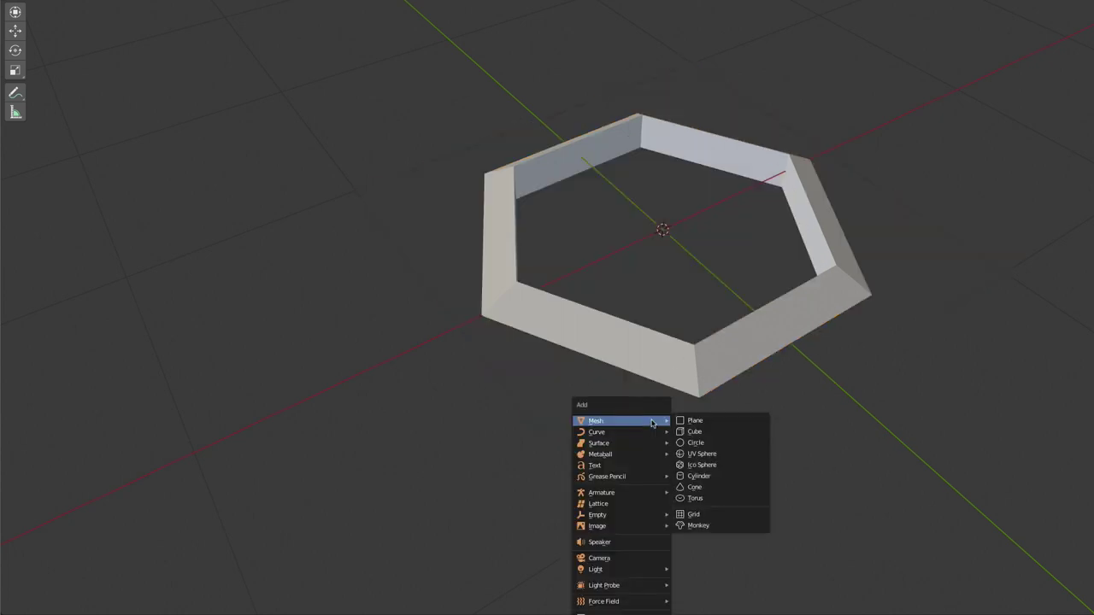
click(699, 513)
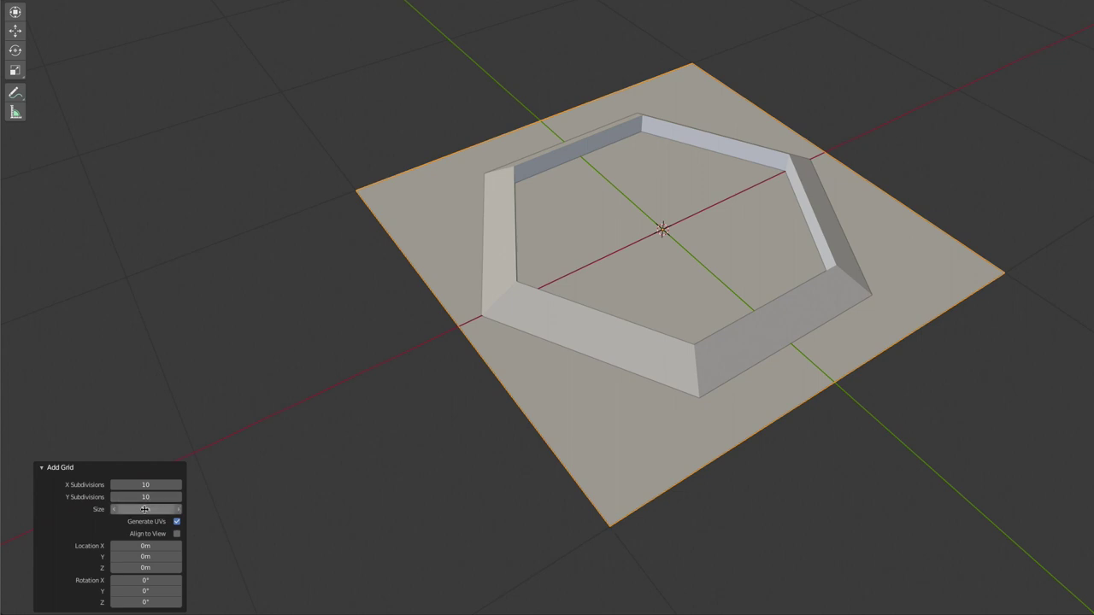
key(Tab)
middle_drag(641, 419, 632, 405)
click(614, 406)
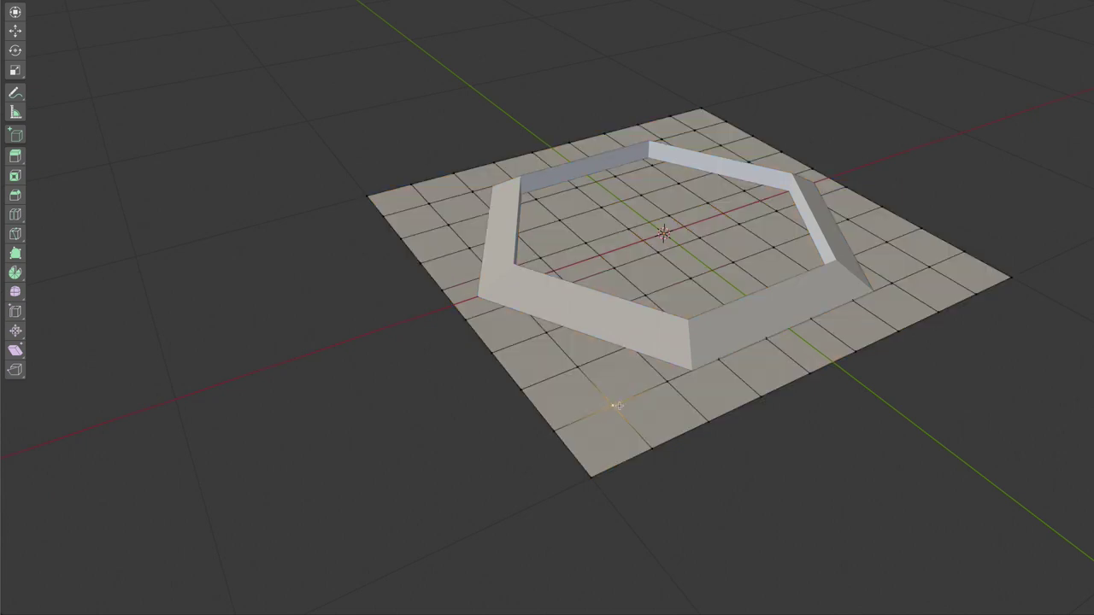
Raise the front vertex with smooth proportional falloff at size 0.350
key(g)
scroll(619, 405, up, 2)
scroll(619, 405, down, 3)
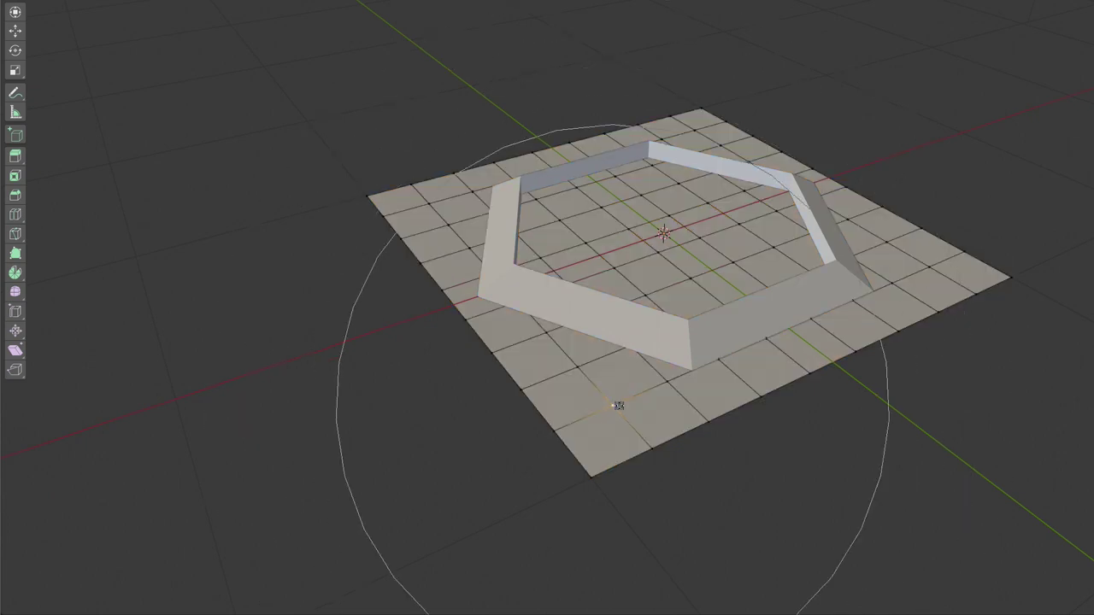
scroll(619, 405, down, 6)
scroll(618, 405, down, 4)
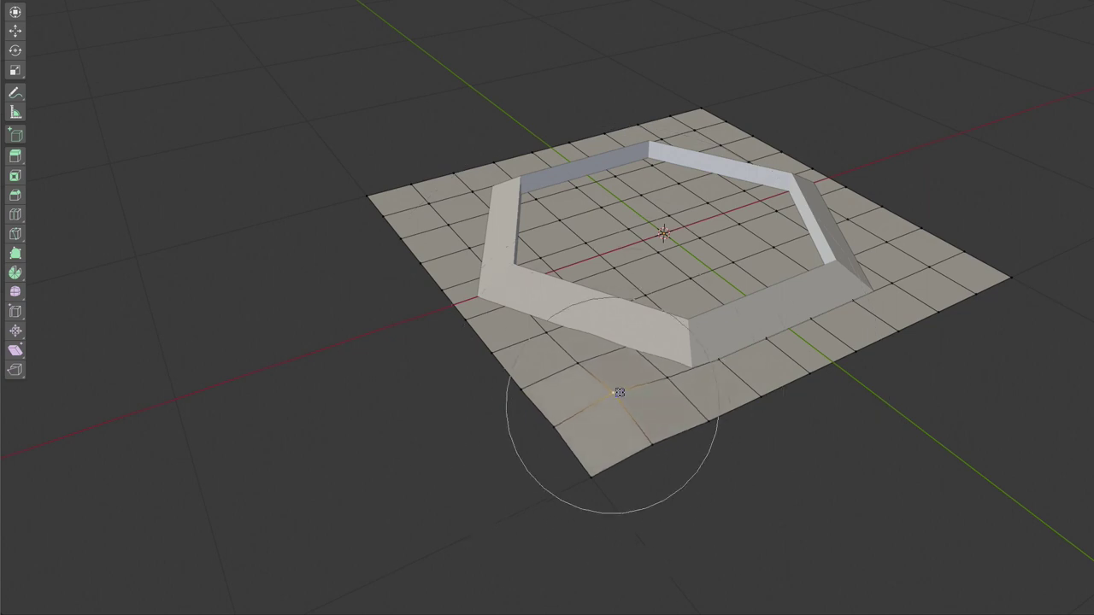
click(614, 390)
Raise vertices on the grid's left side, right side and right edge
click(467, 248)
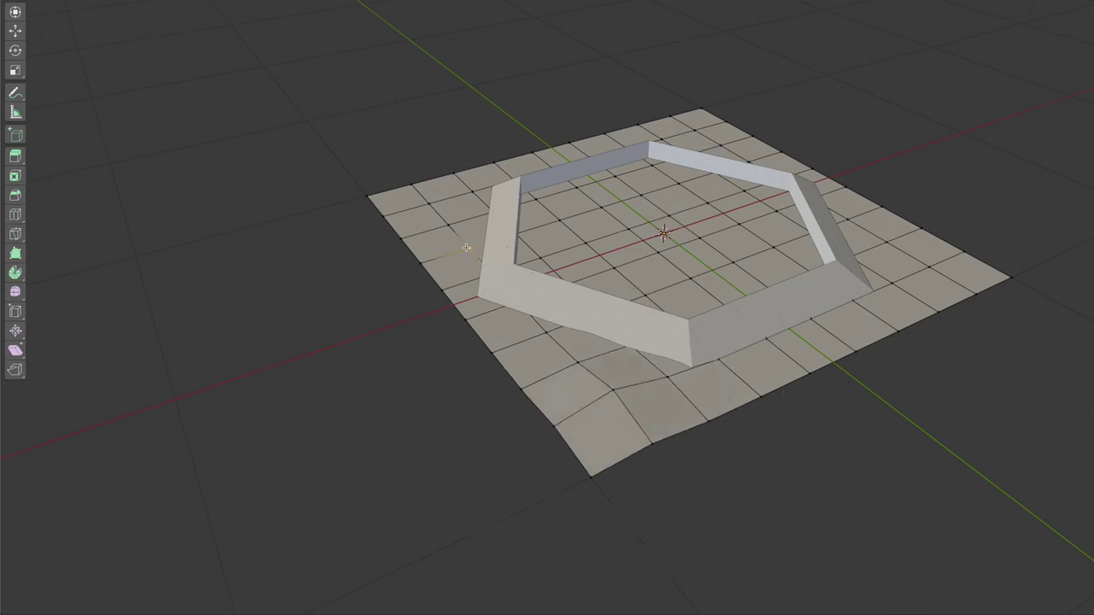
click(464, 236)
click(877, 258)
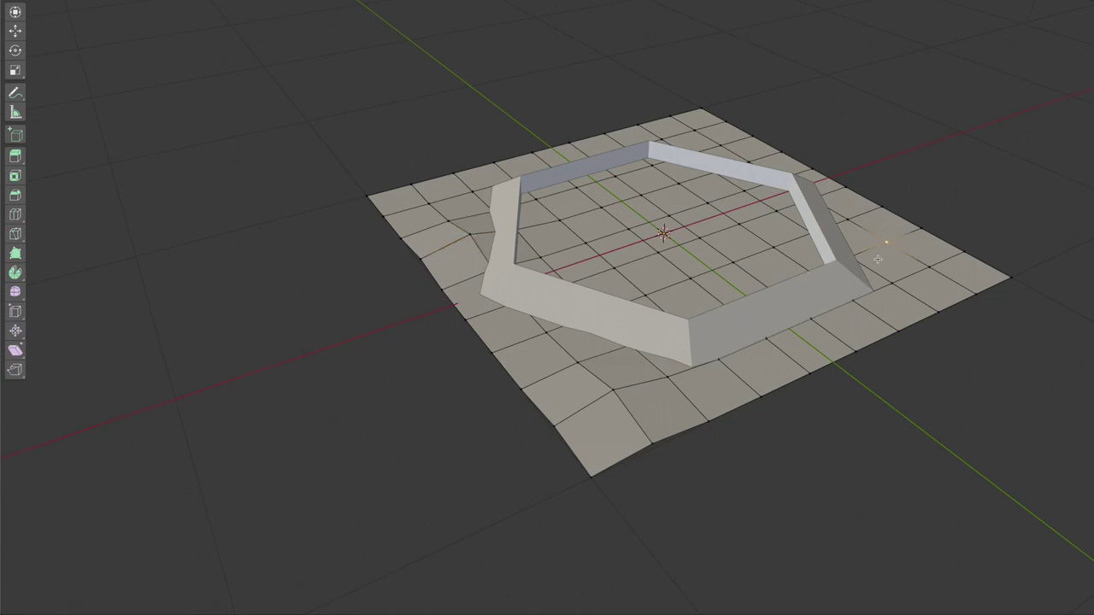
click(878, 259)
middle_drag(916, 280, 840, 387)
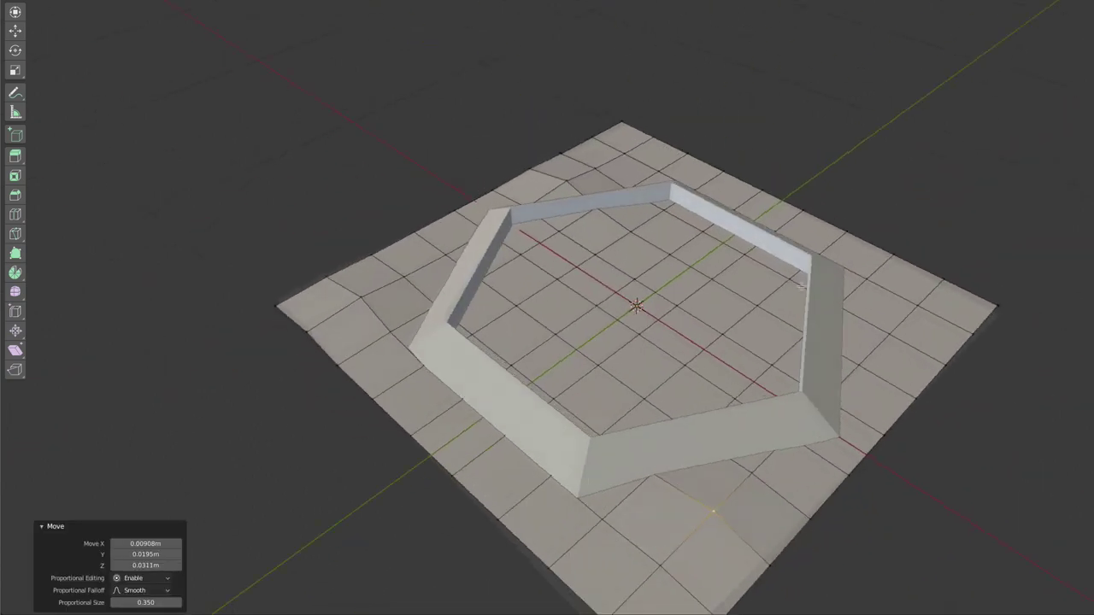
click(841, 387)
key(g)
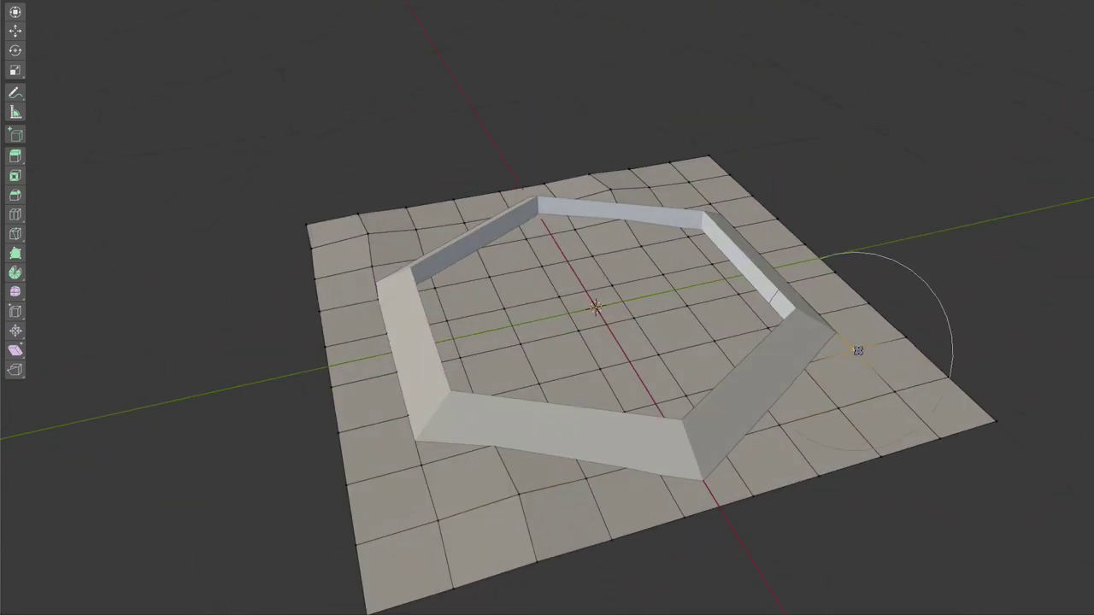
click(860, 344)
mouse_move(735, 397)
middle_down()
mouse_move(721, 142)
mouse_move(923, 385)
mouse_move(930, 370)
mouse_move(794, 356)
mouse_move(678, 269)
middle_up()
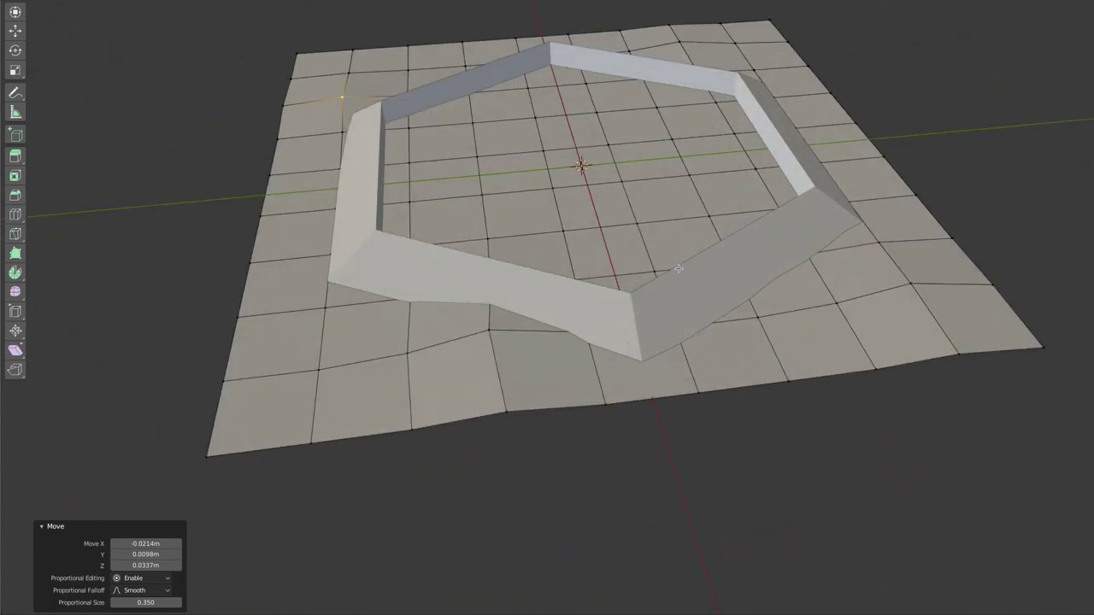
Leave the grid, select the hexagon ring and enter its Edit Mode
key(Tab)
click(702, 279)
key(Tab)
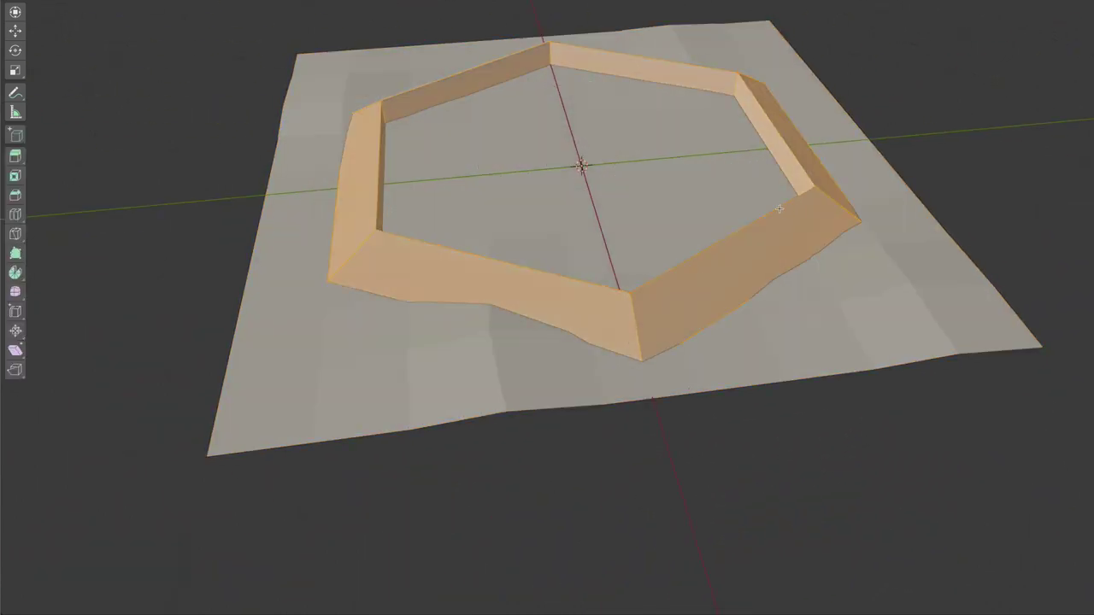
Select the inner top rim edge loop of the hexagon ring
middle_drag(779, 208, 792, 287)
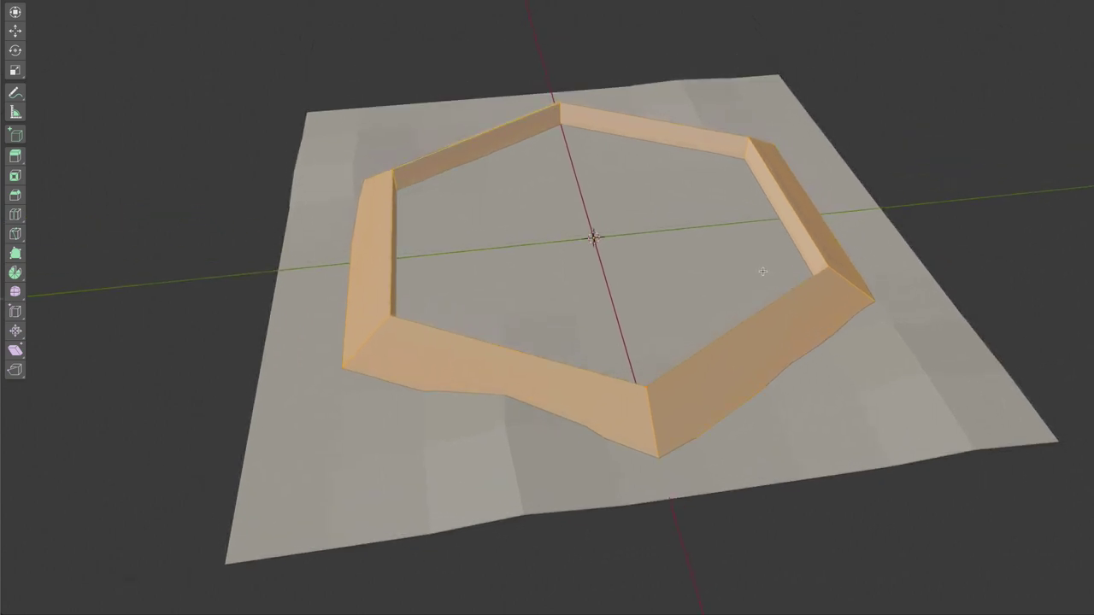
alt+click(755, 315)
key(ctrl+l)
key(alt+a)
alt+click(755, 315)
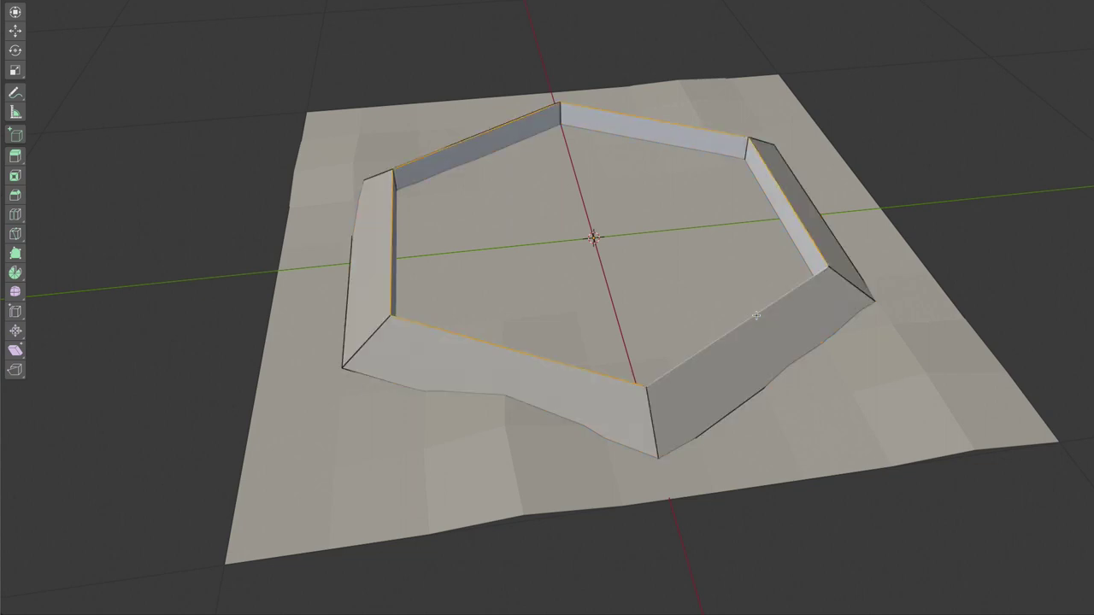
Extrude the inner rim, scale it to 0.815, and raise the new walls 0.233m
key(e)
key(s)
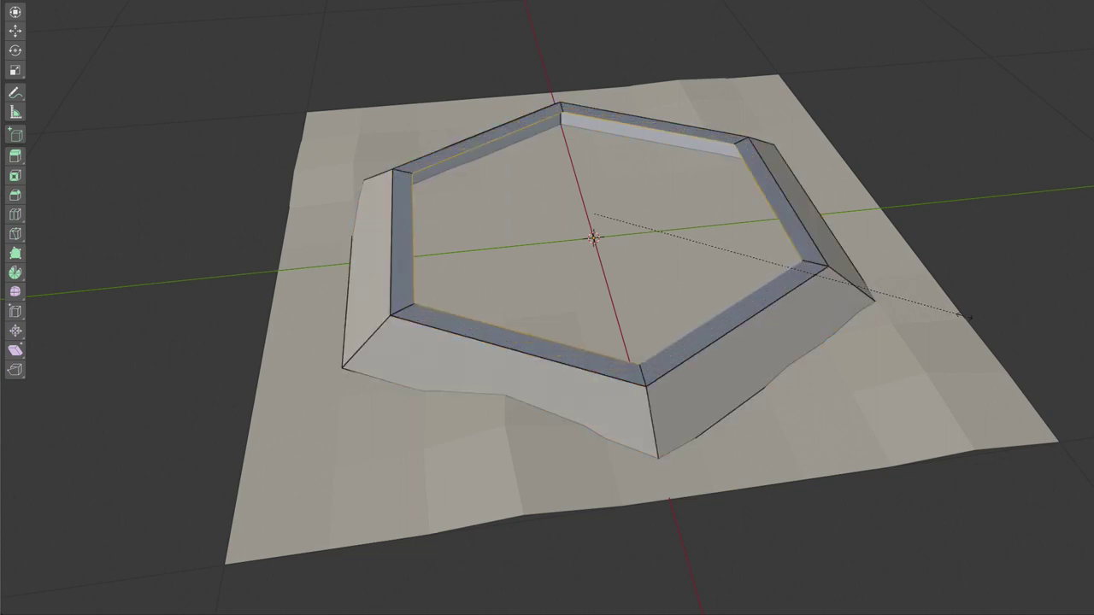
click(930, 311)
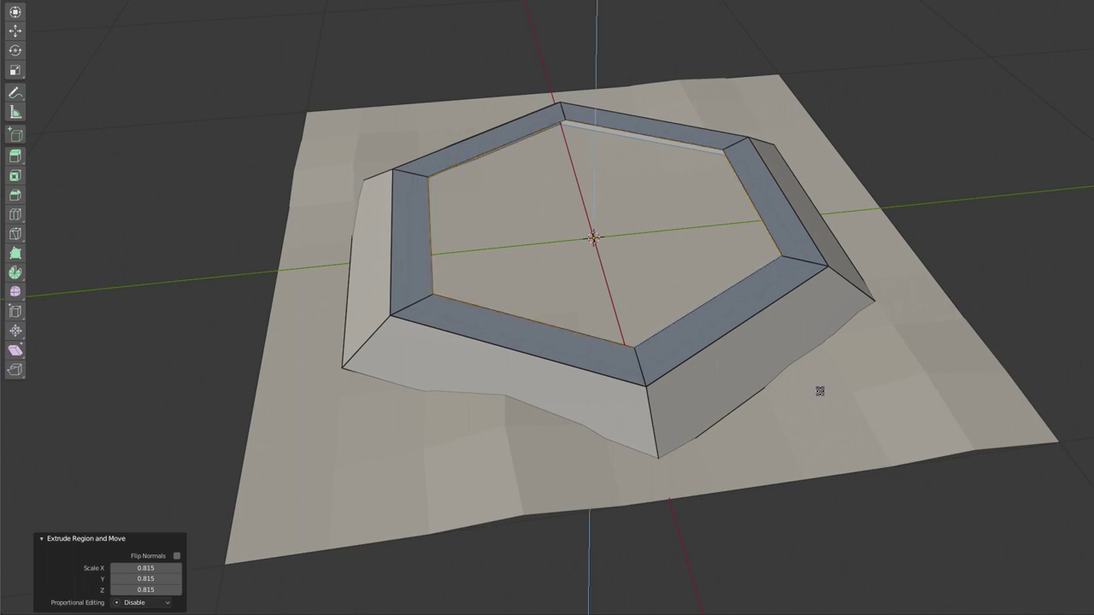
click(824, 327)
Inset the top twice more to 0.743 and 0.563, then cap it with a face
key(e)
key(s)
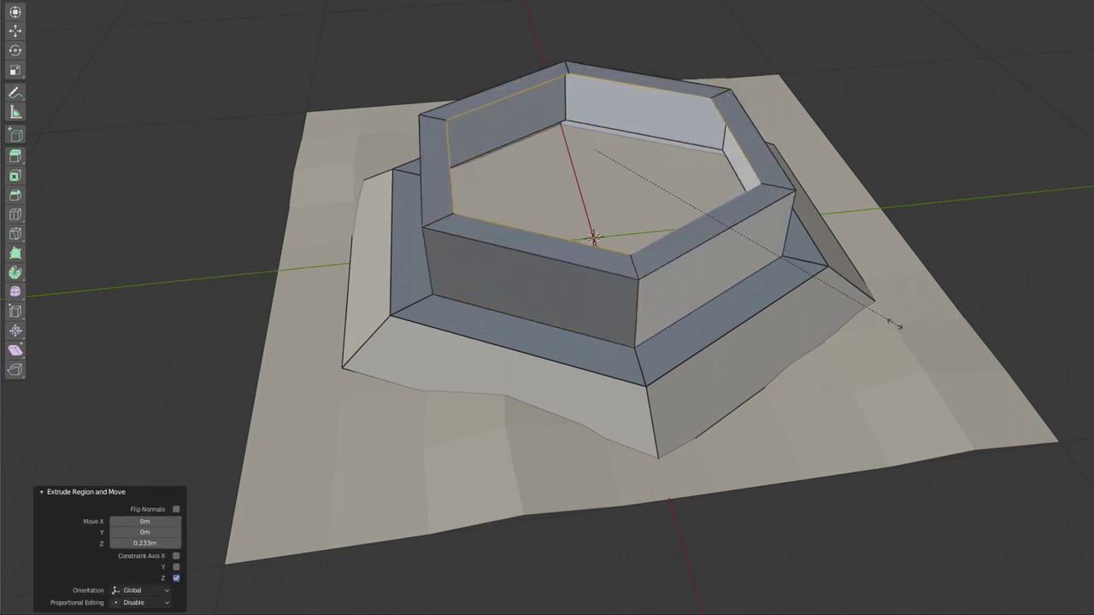
click(864, 309)
key(e)
key(s)
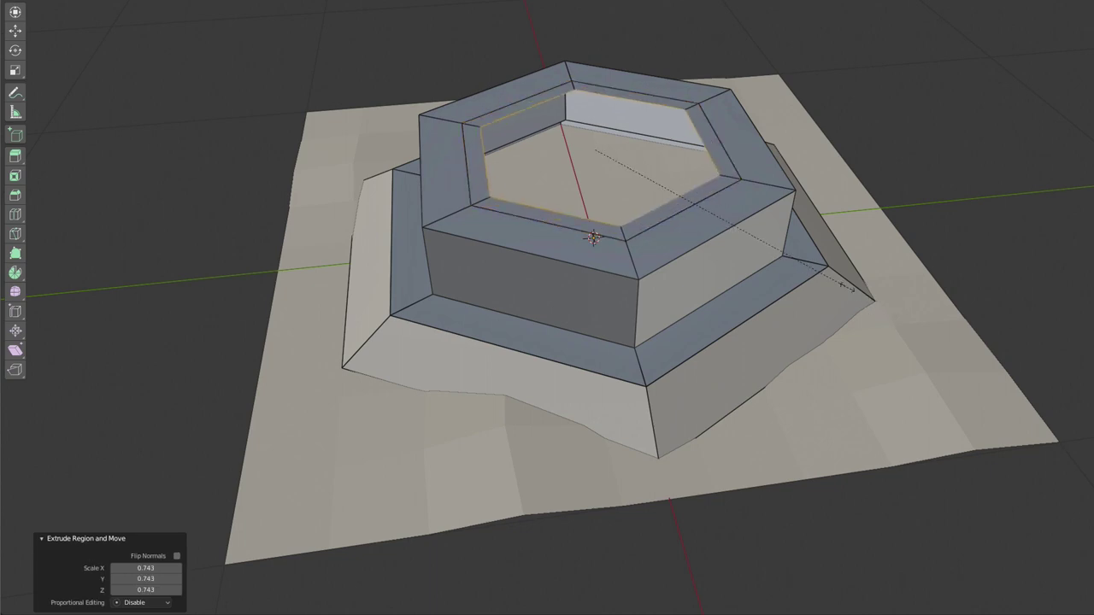
click(766, 239)
key(f)
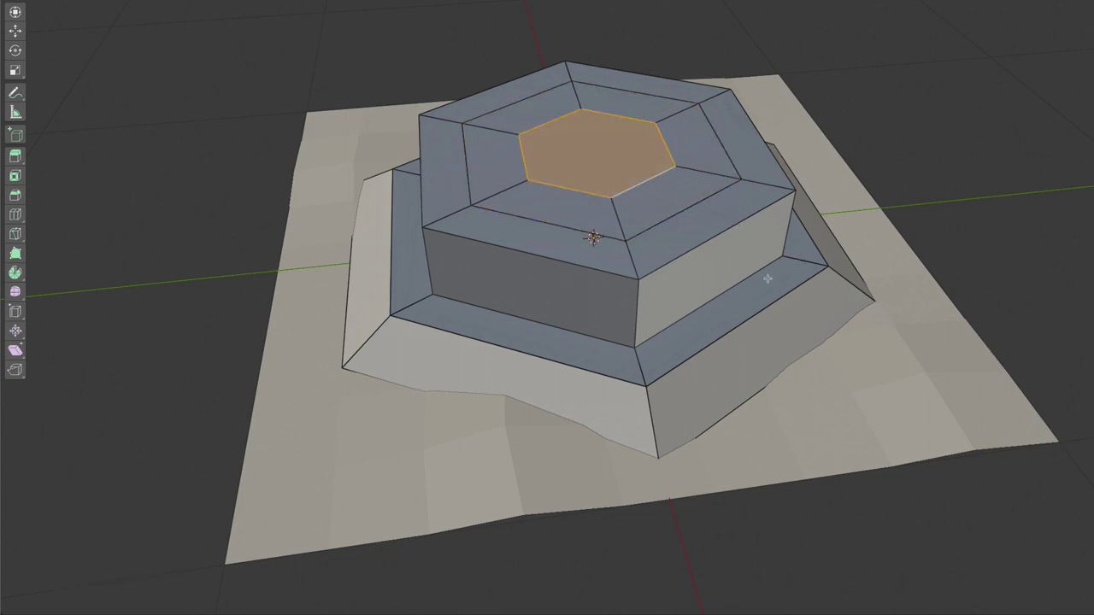
key(Tab)
mouse_move(776, 349)
middle_down()
mouse_move(805, 325)
mouse_move(843, 336)
mouse_move(805, 334)
mouse_move(878, 286)
middle_up()
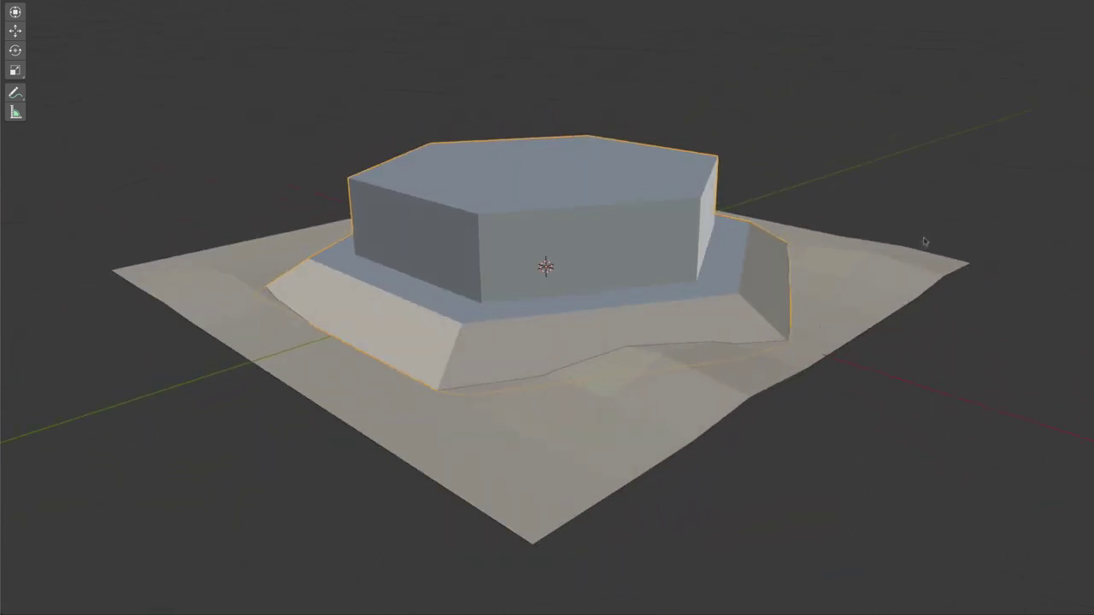
middle_drag(924, 242, 877, 273)
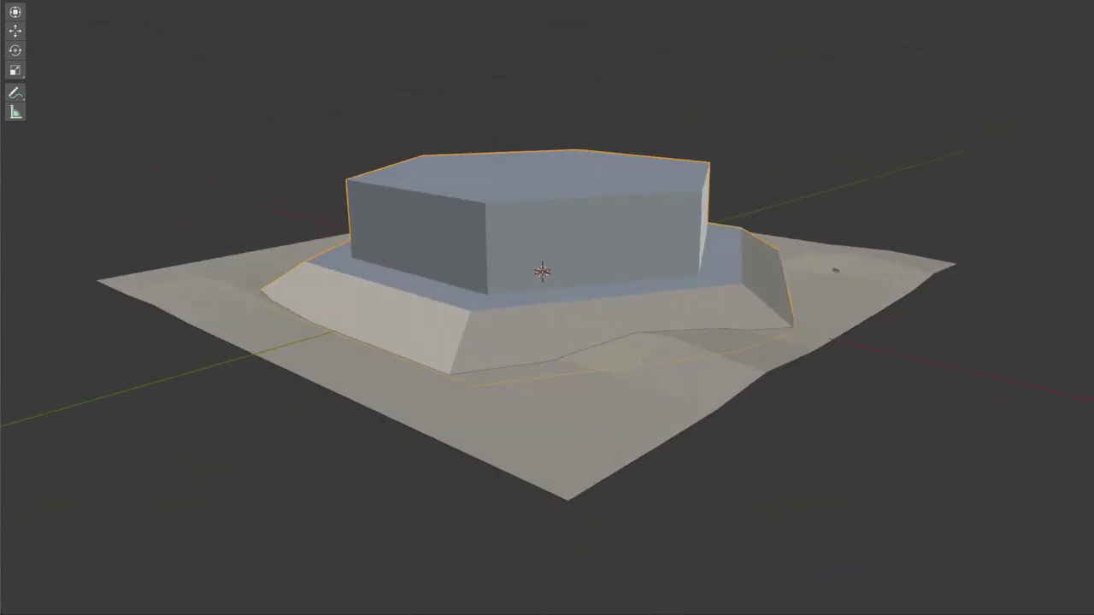
mouse_move(641, 394)
middle_down()
mouse_move(589, 410)
mouse_move(722, 319)
middle_up()
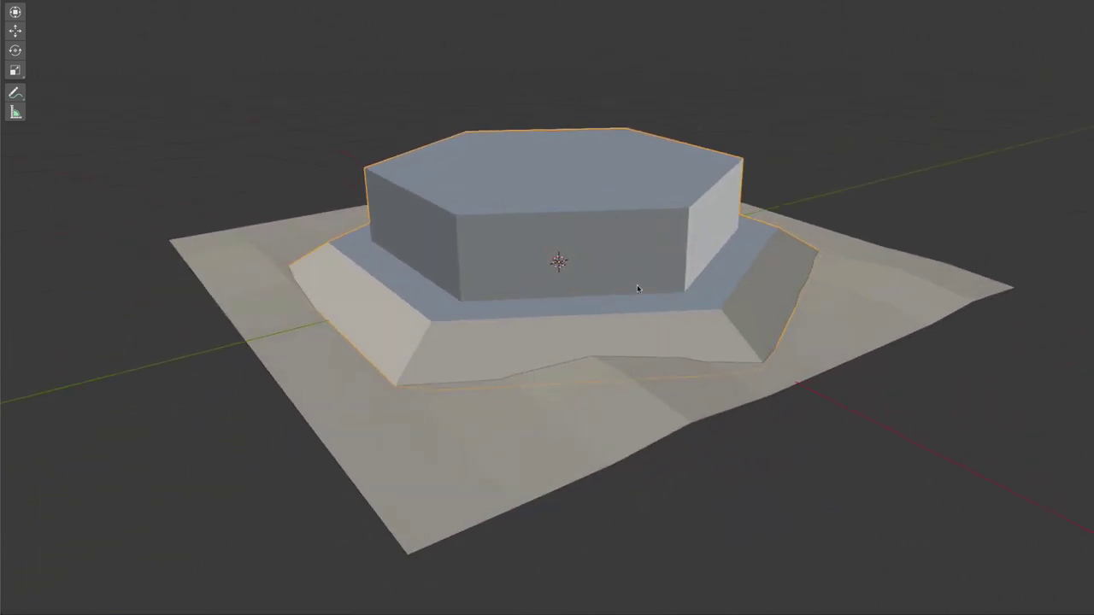
mouse_move(602, 224)
middle_down()
mouse_move(593, 202)
mouse_move(605, 218)
mouse_move(647, 225)
mouse_move(703, 205)
mouse_move(654, 227)
mouse_move(603, 232)
mouse_move(586, 223)
mouse_move(603, 222)
middle_up()
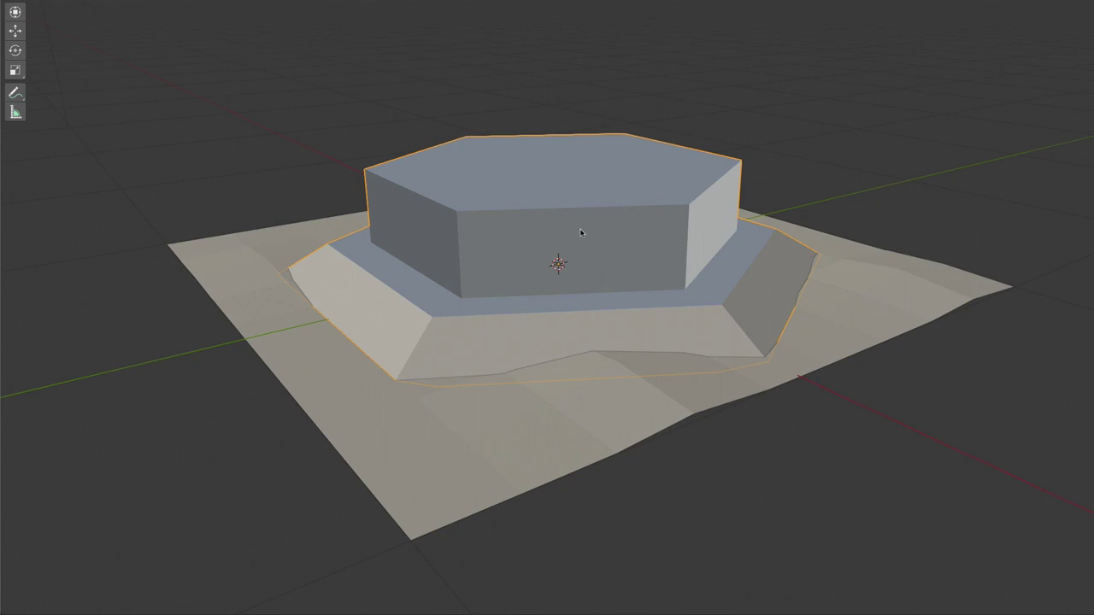
key(x)
Delete the tower and the terrain plane
click(580, 232)
click(573, 304)
key(x)
click(573, 309)
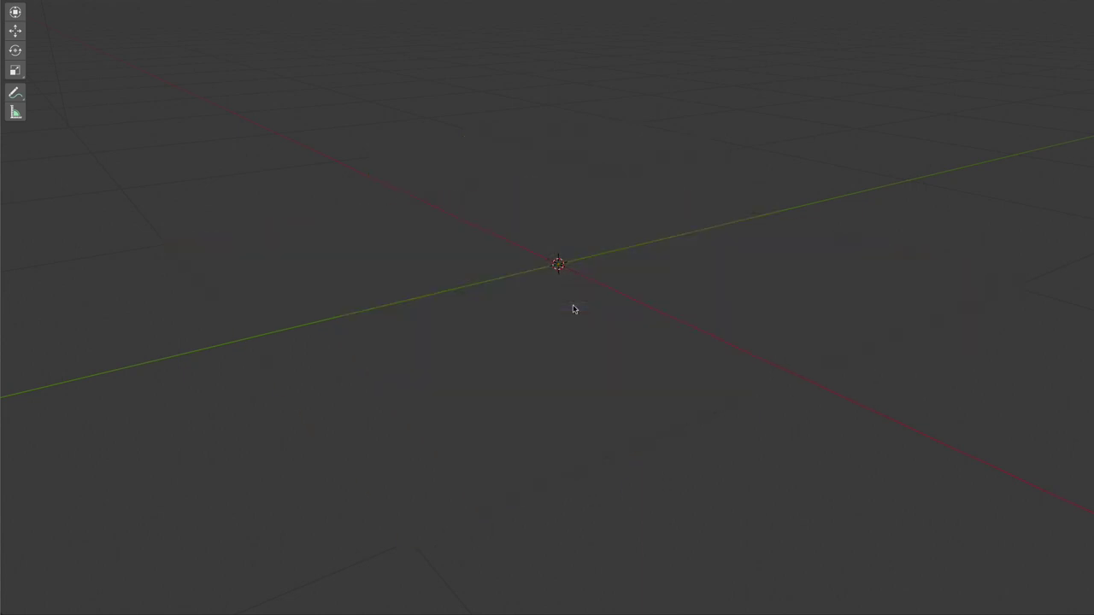
Add a Monkey head and scale it down uniformly to 0.783
key(shift+a)
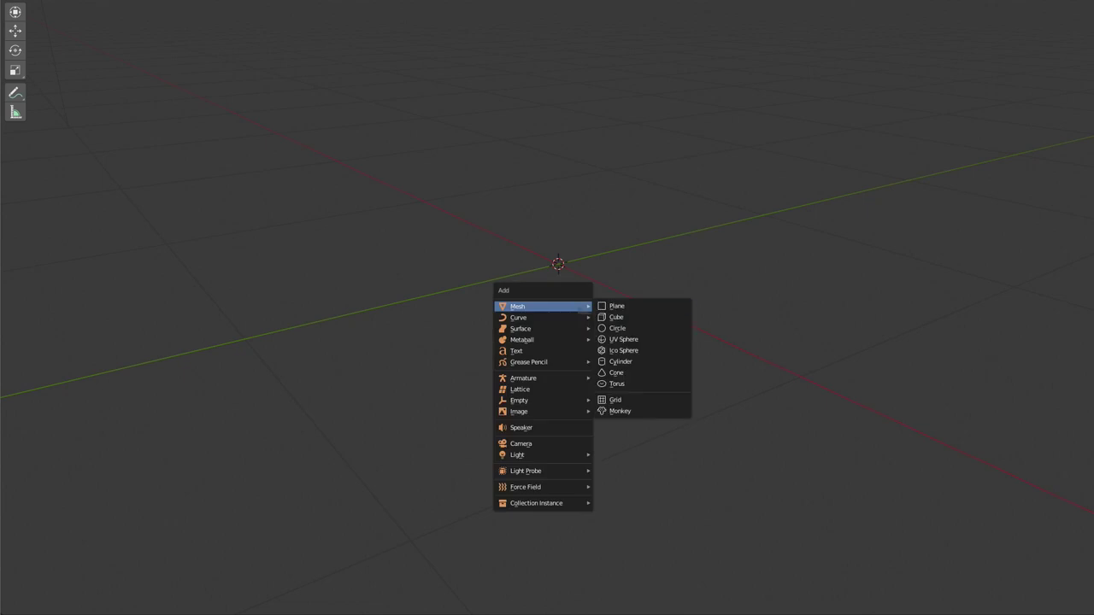
click(633, 413)
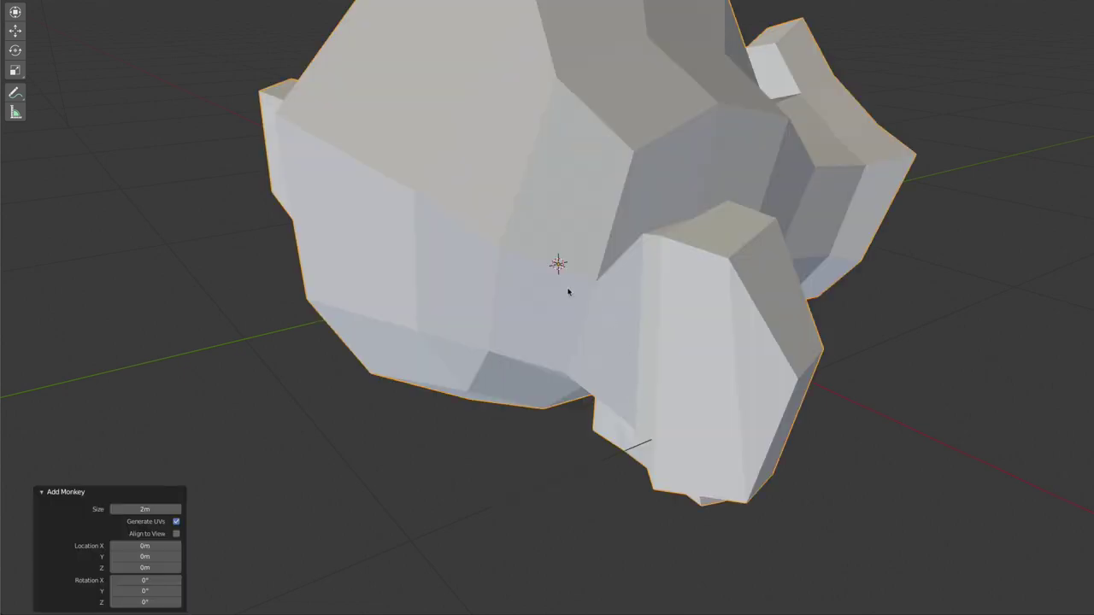
scroll(535, 290, down, 5)
mouse_move(535, 290)
middle_down()
mouse_move(740, 303)
mouse_move(814, 292)
mouse_move(836, 264)
mouse_move(786, 285)
mouse_move(788, 308)
mouse_move(790, 279)
middle_up()
scroll(790, 280, down, 2)
mouse_move(673, 249)
middle_down()
mouse_move(666, 256)
mouse_move(684, 269)
mouse_move(647, 270)
mouse_move(658, 294)
middle_up()
scroll(647, 270, up, 2)
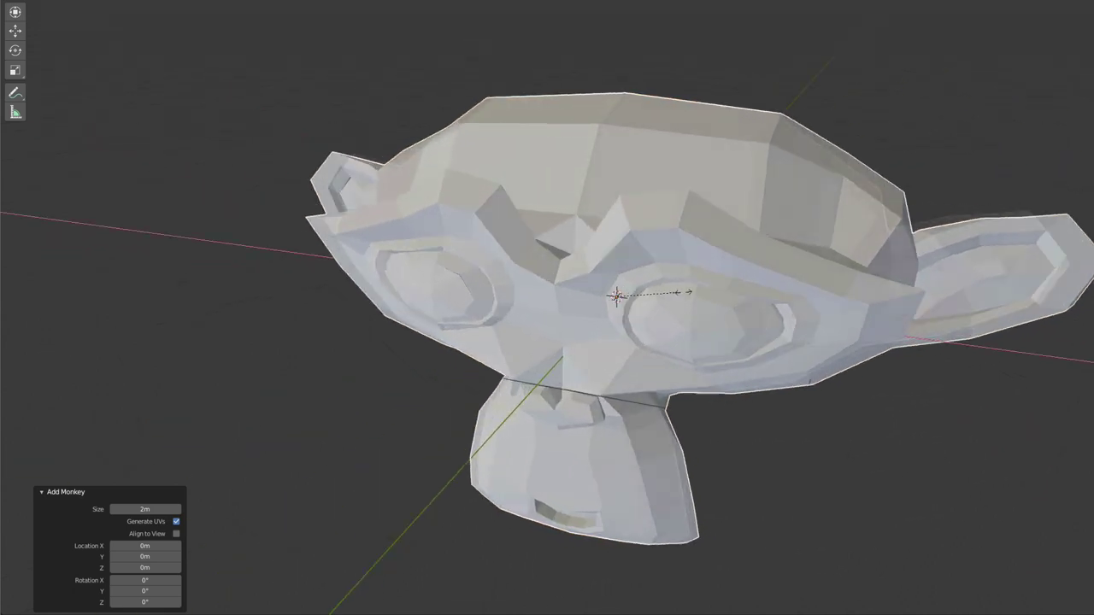
click(656, 285)
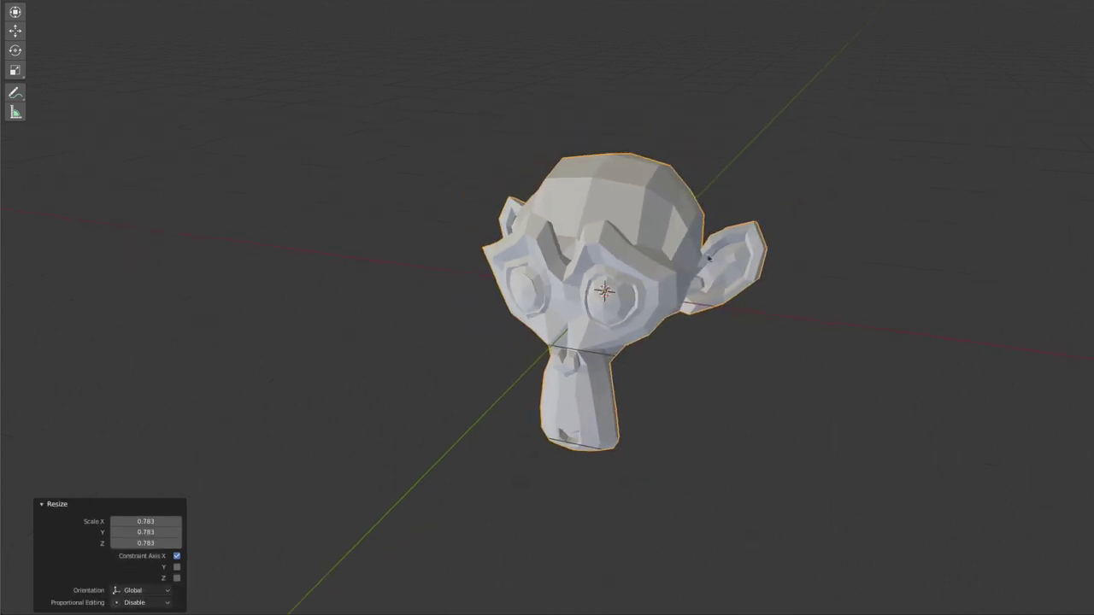
mouse_move(642, 303)
middle_down()
mouse_move(630, 286)
mouse_move(596, 298)
mouse_move(676, 244)
mouse_move(501, 241)
mouse_move(658, 253)
mouse_move(726, 273)
mouse_move(618, 227)
mouse_move(645, 257)
mouse_move(689, 226)
mouse_move(706, 195)
mouse_move(555, 214)
mouse_move(700, 210)
mouse_move(587, 224)
mouse_move(672, 267)
mouse_move(602, 271)
middle_up()
scroll(555, 214, down, 2)
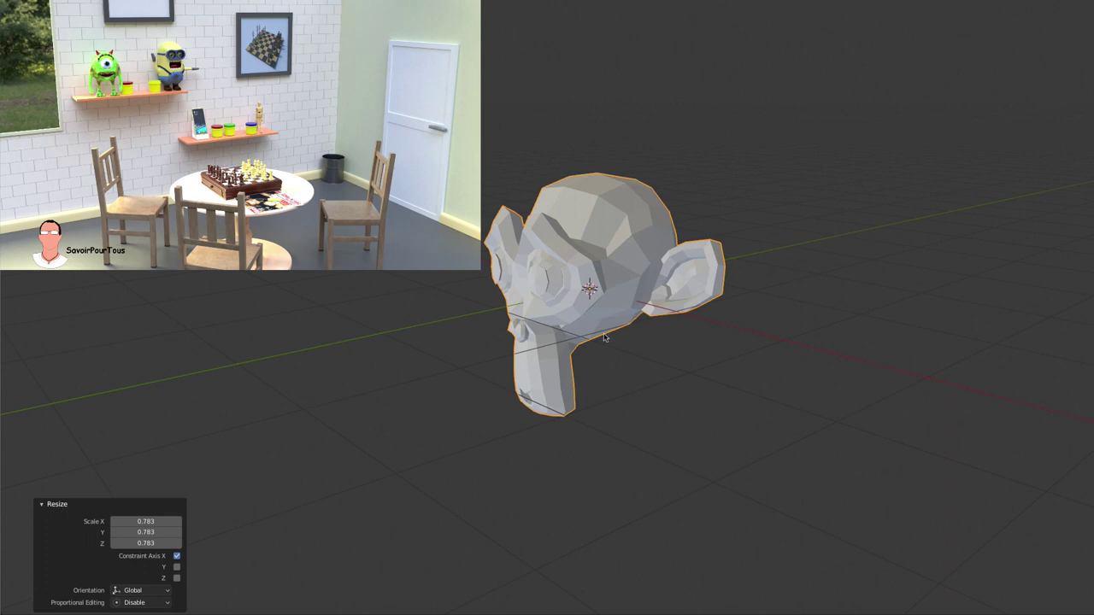
mouse_move(601, 351)
middle_down()
mouse_move(666, 330)
mouse_move(706, 341)
mouse_move(697, 347)
mouse_move(711, 329)
mouse_move(706, 344)
mouse_move(747, 344)
mouse_move(779, 327)
mouse_move(667, 353)
middle_up()
key(shift+a)
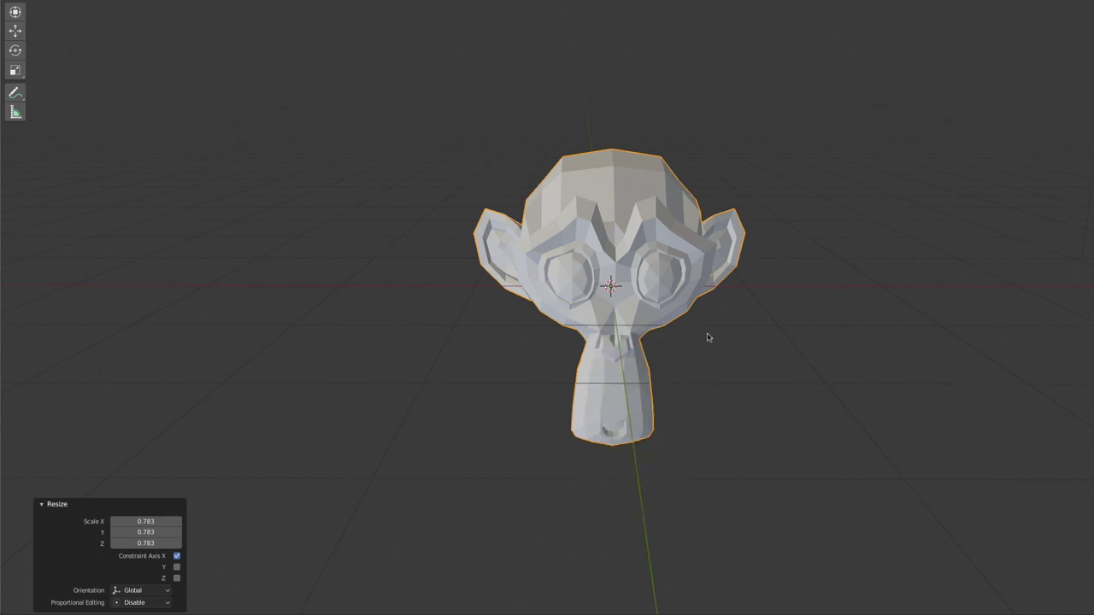
mouse_move(708, 338)
middle_down()
mouse_move(787, 317)
mouse_move(801, 317)
mouse_move(766, 337)
mouse_move(811, 336)
mouse_move(813, 320)
mouse_move(640, 341)
mouse_move(786, 327)
middle_up()
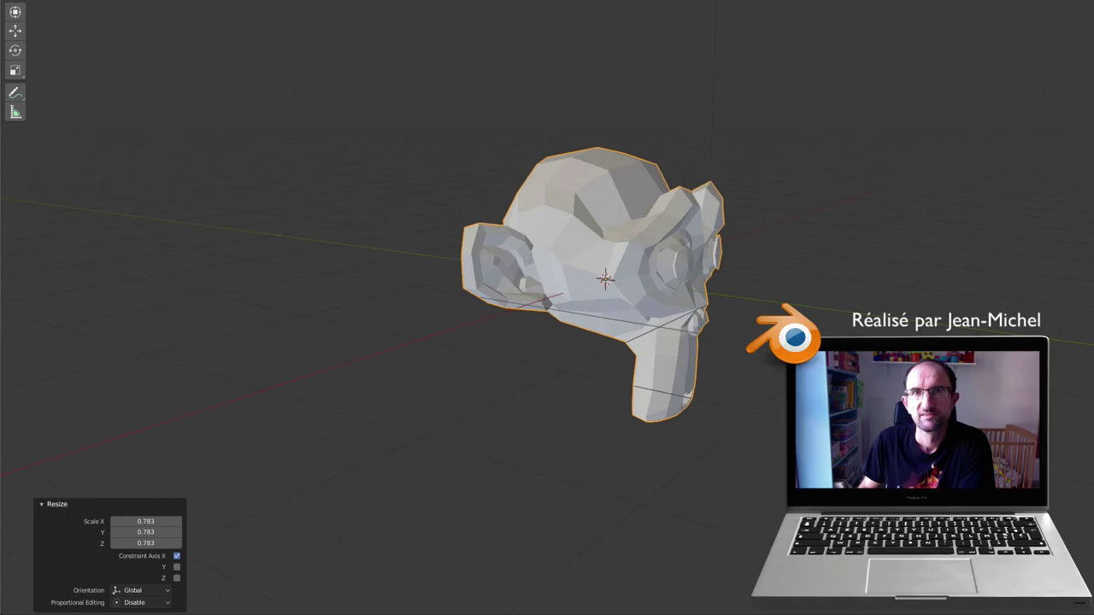